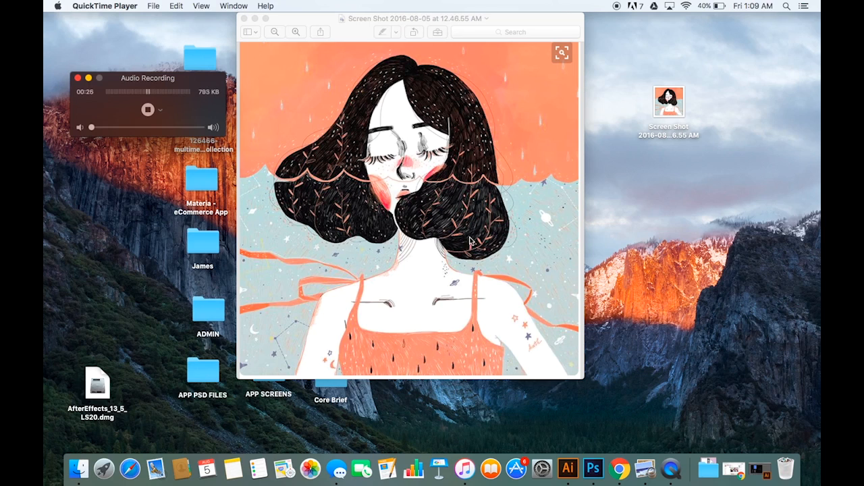
Step: Switch to Illustrator and examine the finished textured poster in the Untitled-8 document up close and as a whole
left_click(568, 465)
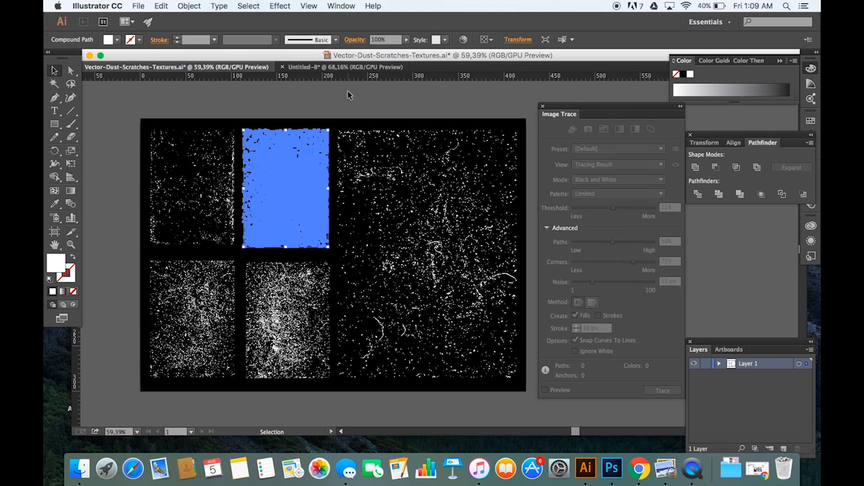
left_click(351, 102)
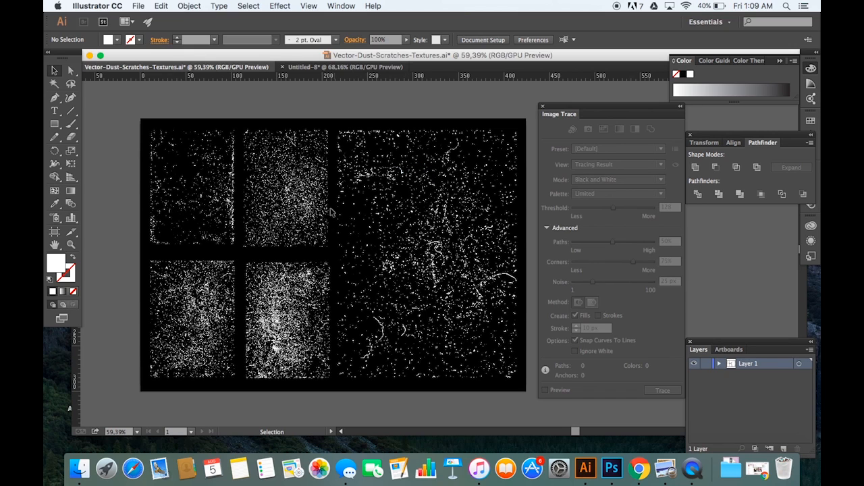
left_click(363, 69)
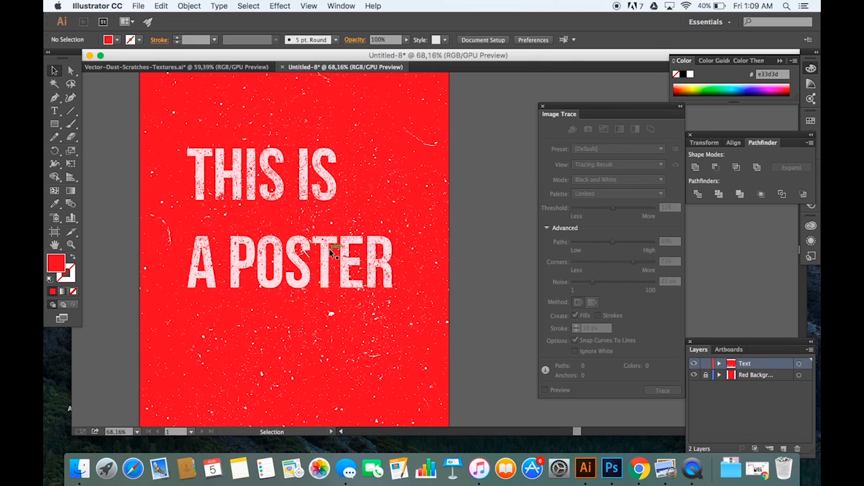
scroll(332, 252, "up", 5)
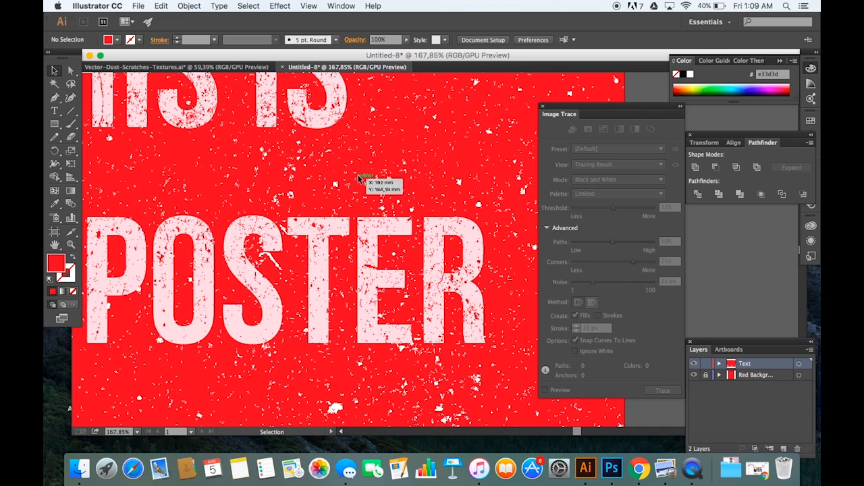
scroll(454, 124, "down", 6)
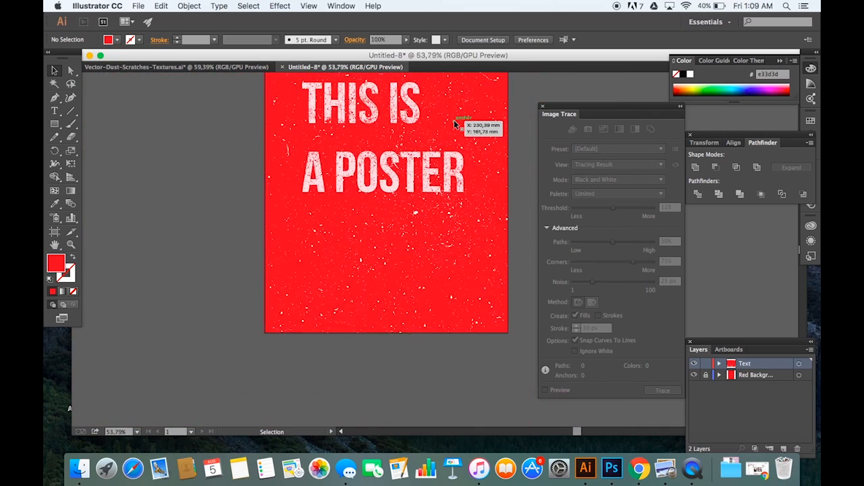
scroll(455, 124, "up", 2)
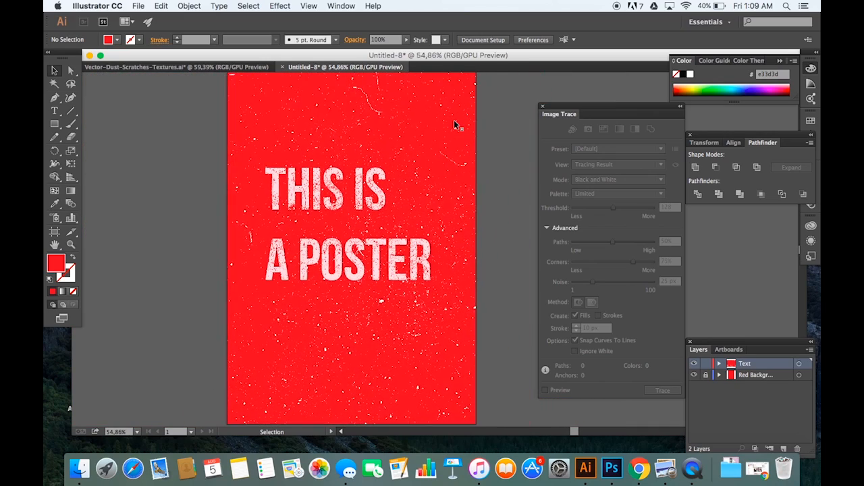
scroll(453, 124, "up", 2)
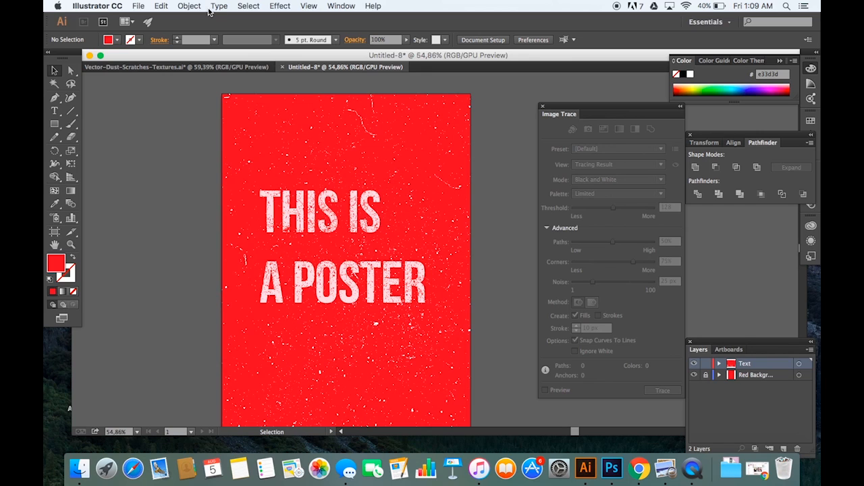
Step: Start a new document with the A3 size, 297 mm wide and 420 mm high
left_click(139, 7)
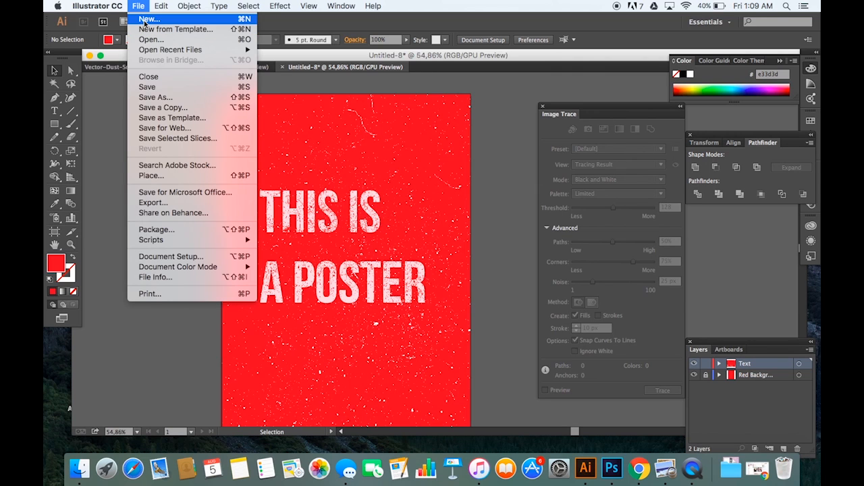
left_click(146, 19)
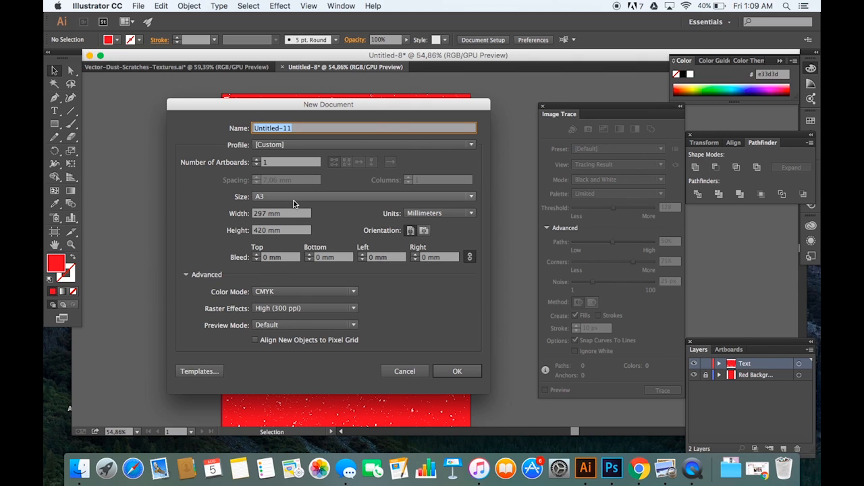
left_click(293, 199)
left_click(294, 200)
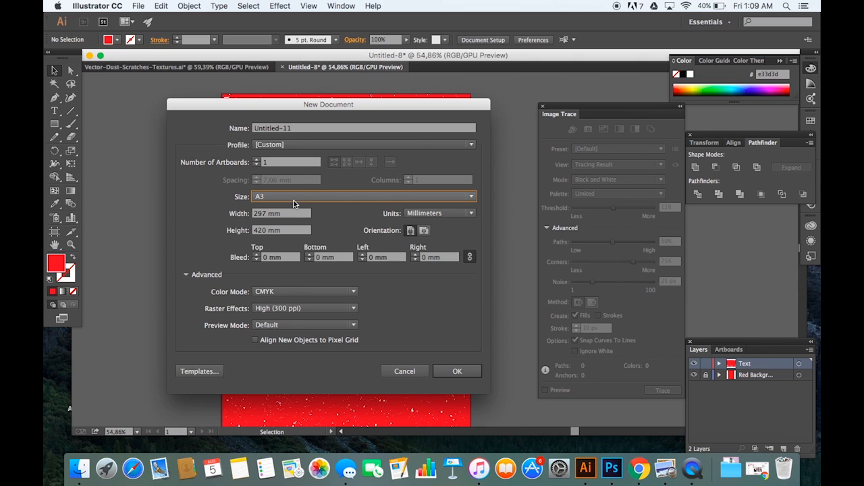
Step: Name the new document "Textured Poster"
left_click(301, 131)
key("BackSpace")
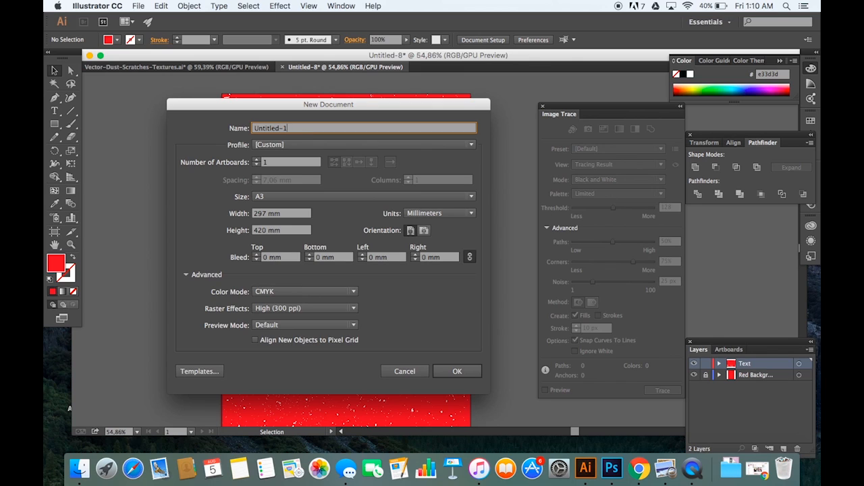
key("BackSpace")
key("BackSpace")
key("BackSpace")
key("BackSpace")
key("BackSpace")
key("BackSpace")
key("BackSpace")
key("BackSpace")
key("BackSpace")
key("BackSpace")
type("Textured Poster")
Step: Keep CMYK as the color mode and create the document
left_click(286, 296)
left_click(286, 296)
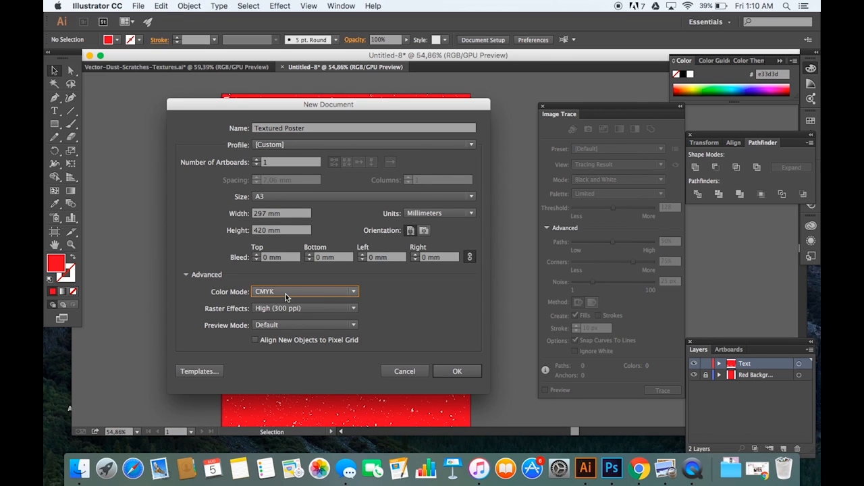
left_click(285, 295)
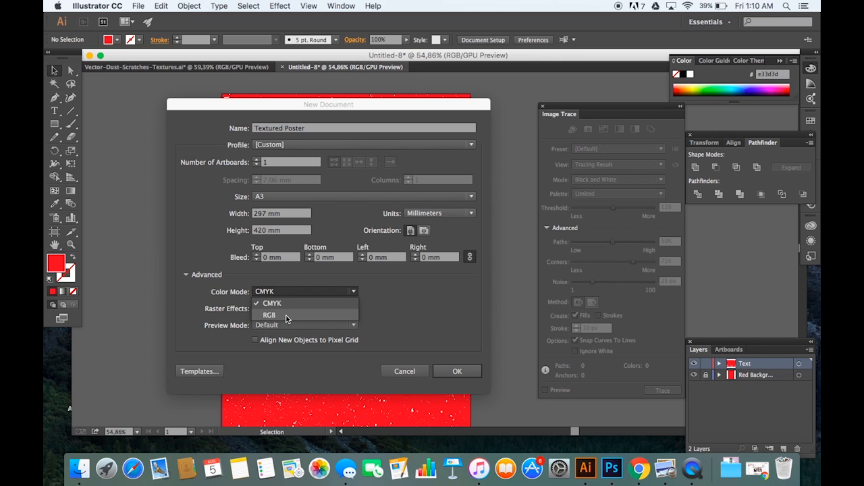
left_click(403, 307)
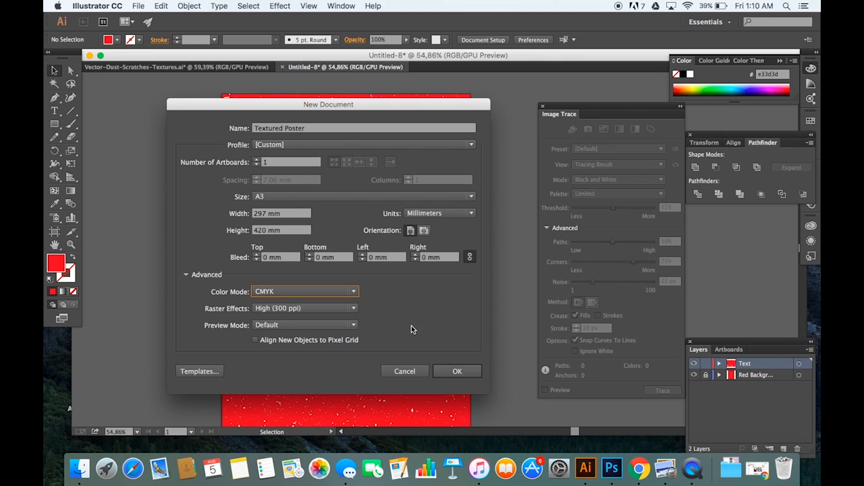
left_click(454, 373)
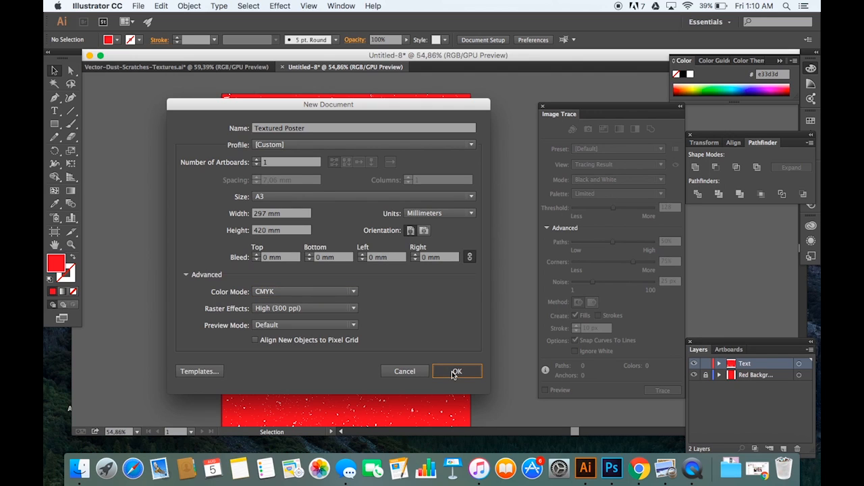
left_click(454, 372)
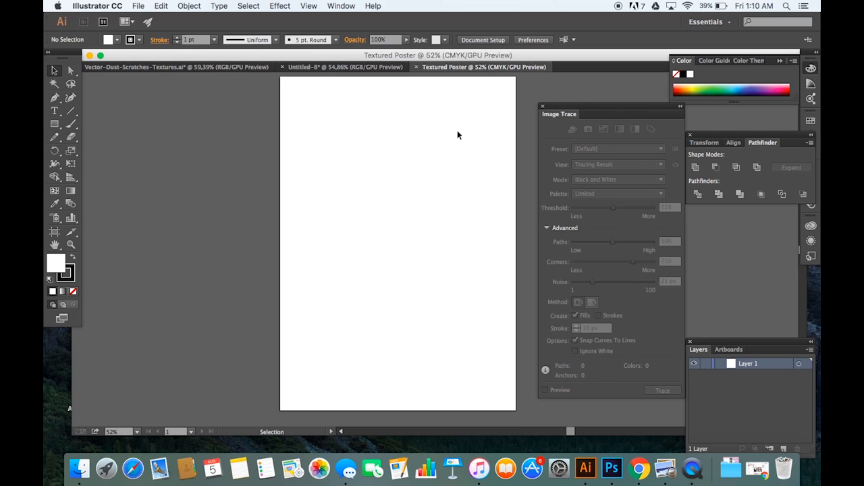
Step: Draw a rectangle covering the whole artboard and fill it with red ff0033
left_click(54, 126)
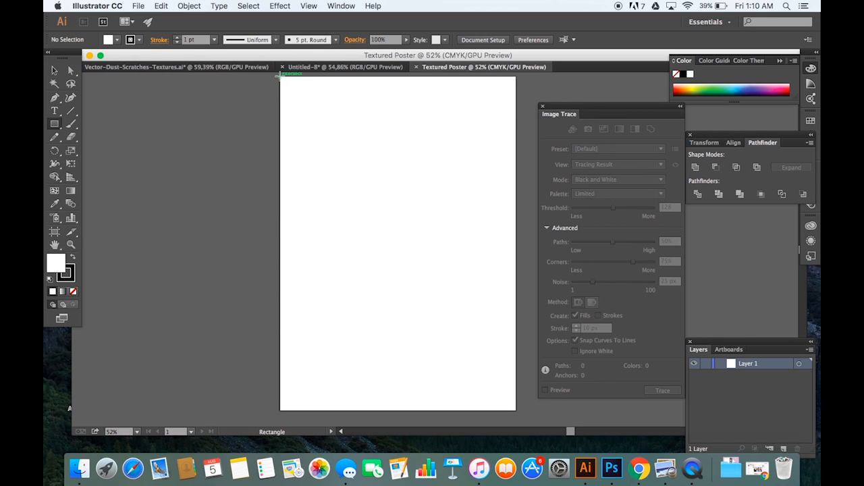
left_click_drag(280, 76, 515, 410)
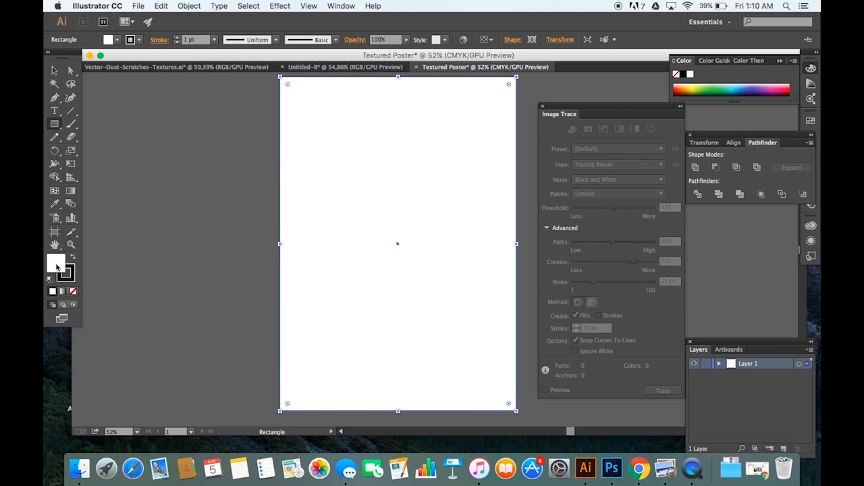
double_click(57, 266)
type("ff0049")
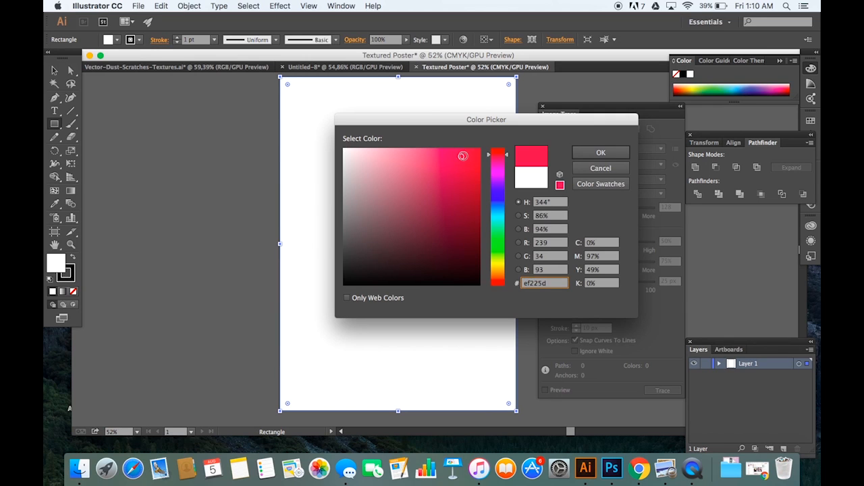
left_click(560, 185)
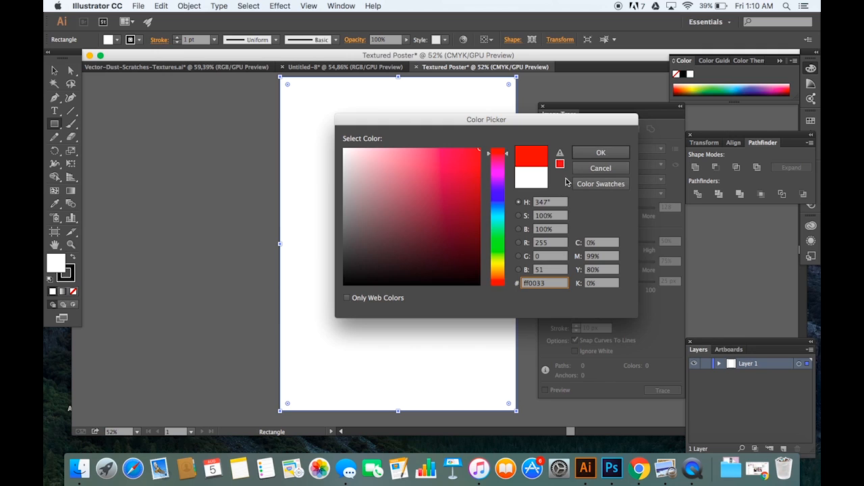
left_click(591, 157)
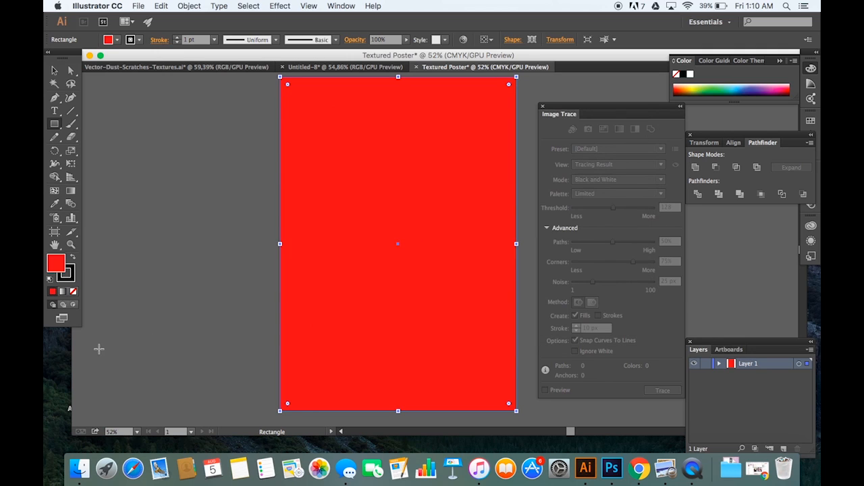
Step: Remove the stroke from the red rectangle and make the fill active again
left_click(71, 278)
left_click(74, 291)
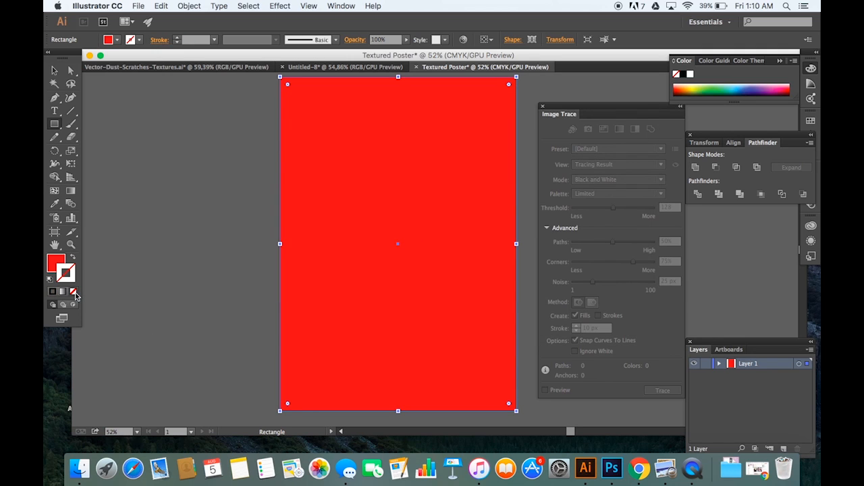
left_click(50, 265)
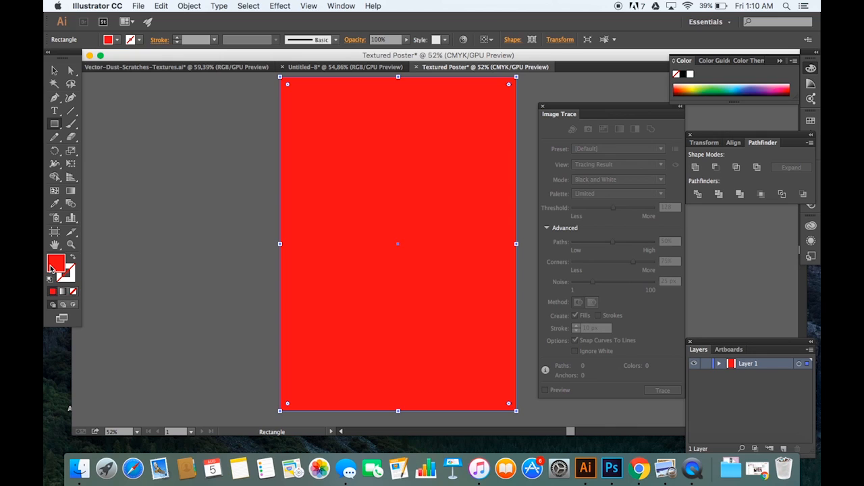
Step: Rename the layer holding the red rectangle as "red background"
double_click(745, 365)
type("re")
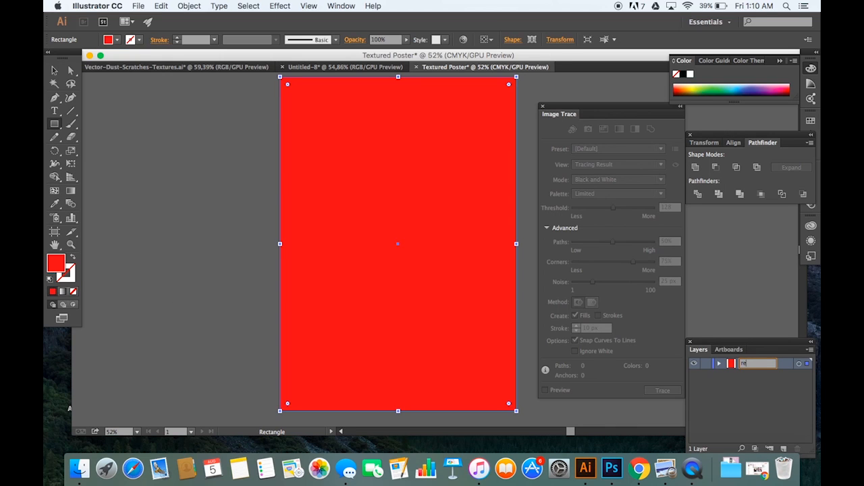
type("d background")
key("Return")
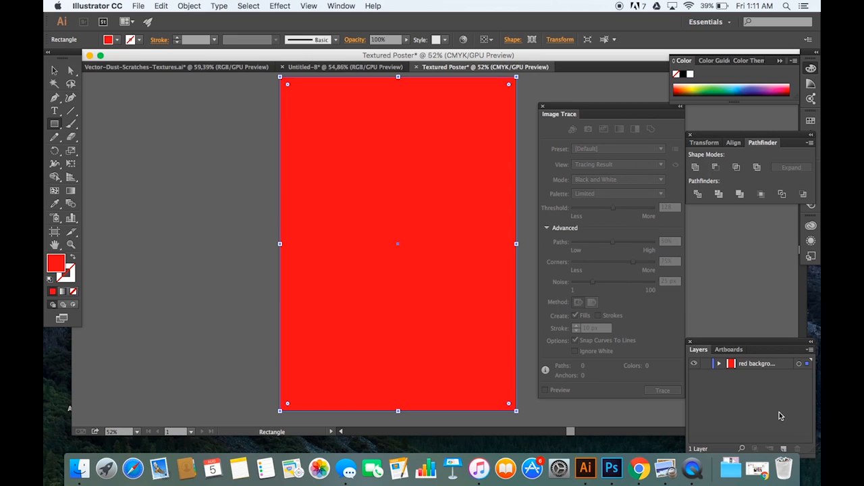
Step: Add a new layer above the red background layer and name it "Text"
left_click(783, 448)
double_click(743, 366)
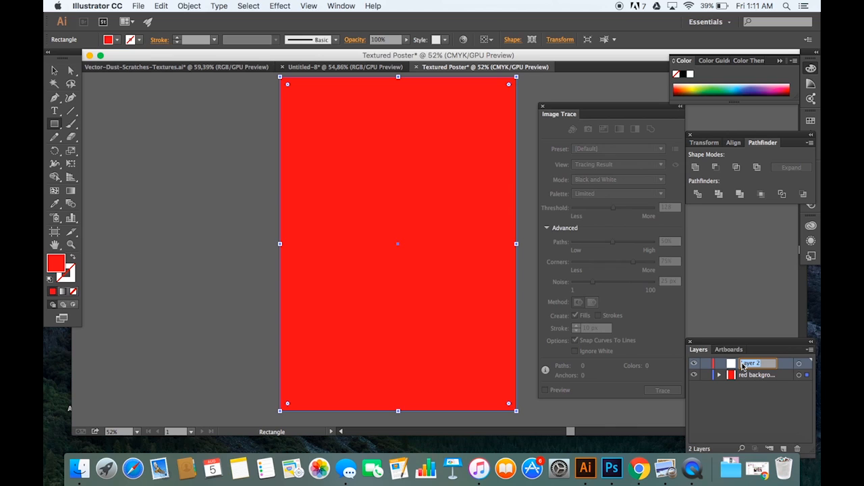
type("Text")
left_click(748, 286)
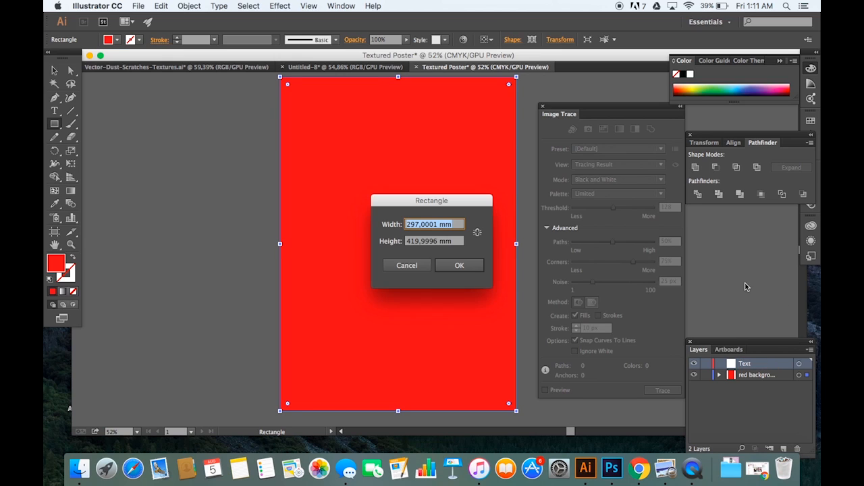
left_click(423, 266)
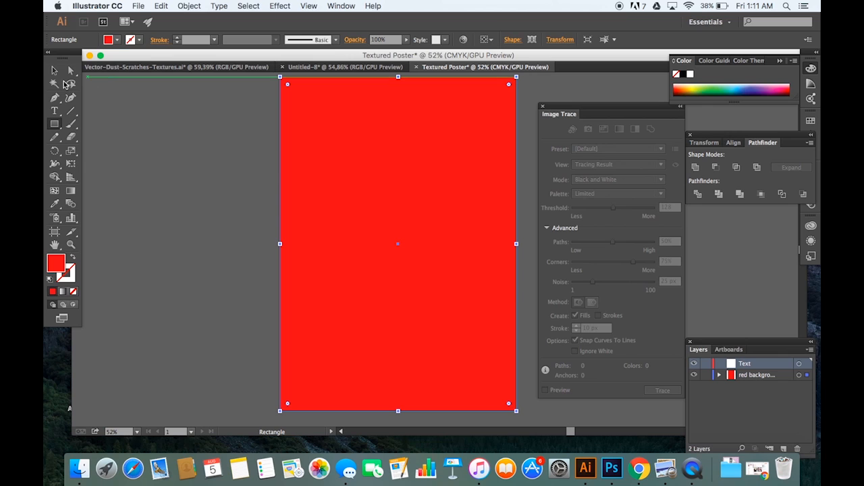
Step: Try locking the red background layer with the Selection tool active, and unlock it again
left_click(54, 71)
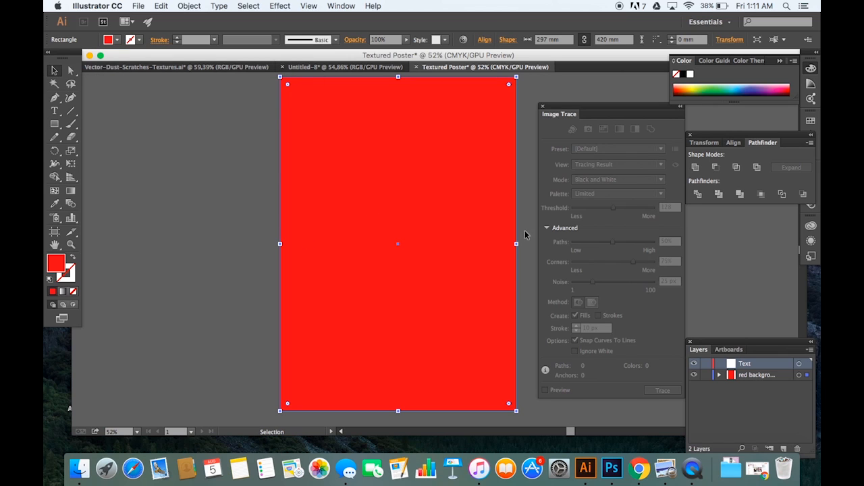
left_click(705, 375)
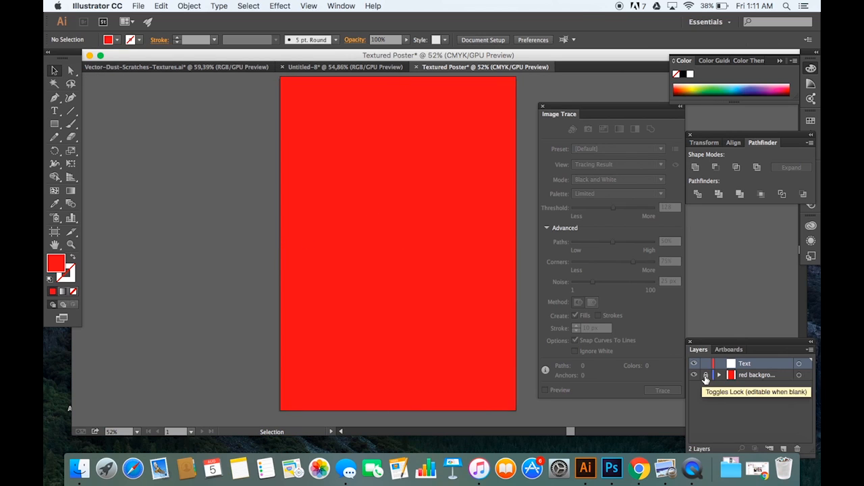
left_click(706, 375)
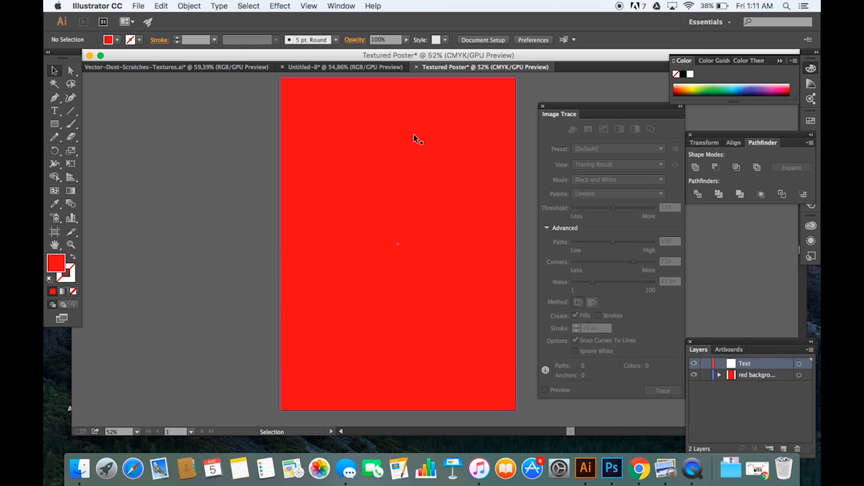
Step: Switch to the Vector-Dust-Scratches-Textures.ai document and select the large dust and scratches texture on the artboard
left_click(371, 68)
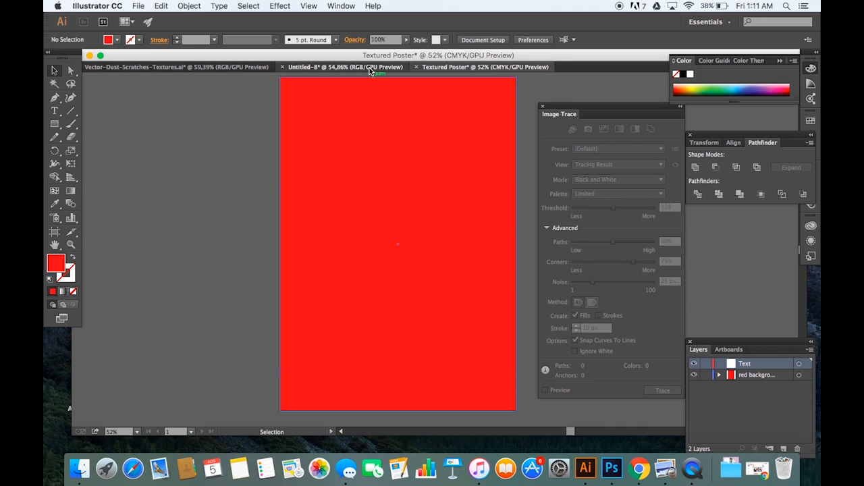
left_click(216, 67)
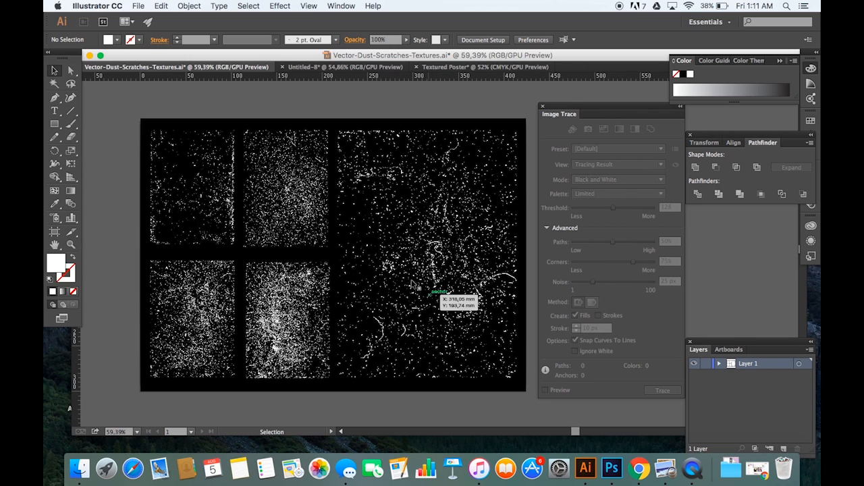
left_click_drag(336, 129, 521, 389)
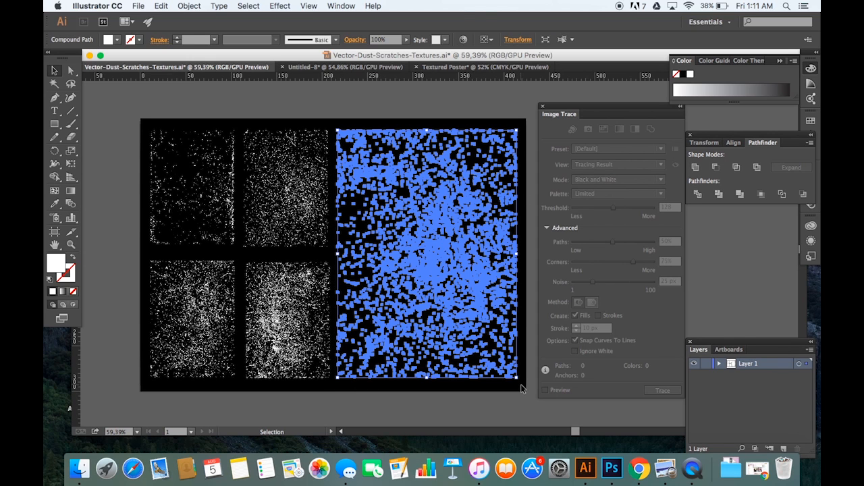
key("a")
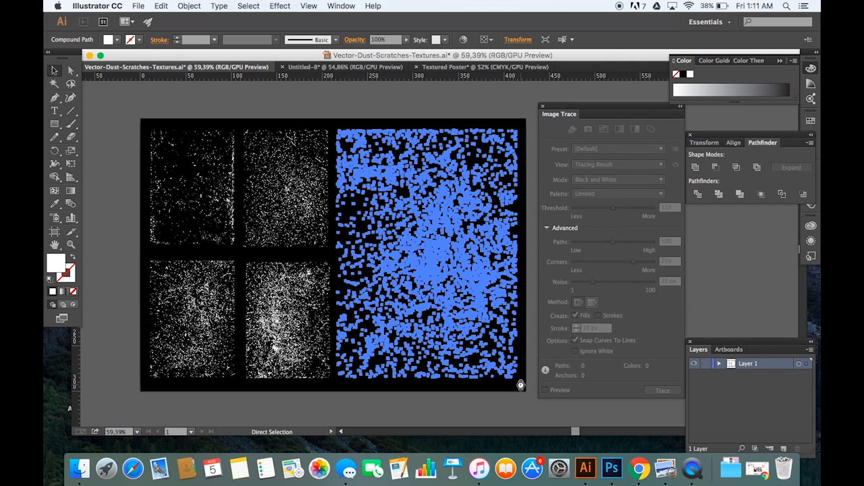
Step: Copy the large dust and scratches texture and paste it onto the red background layer of the Textured Poster document
key("v")
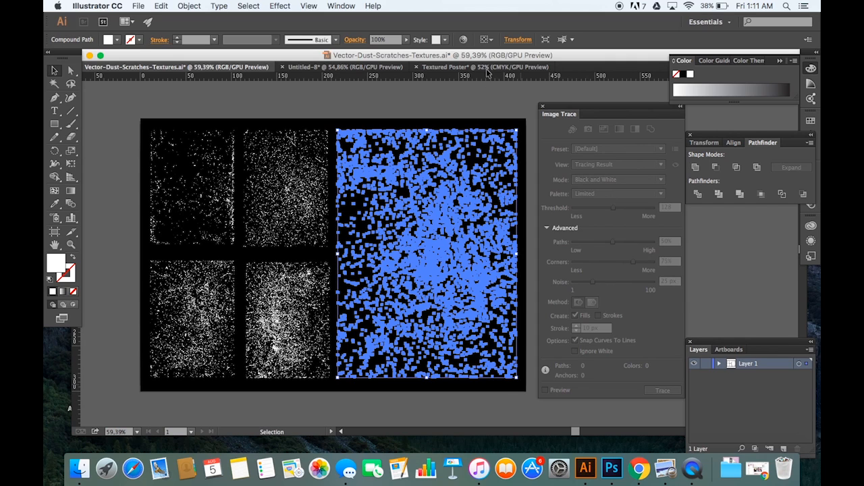
left_click(484, 67)
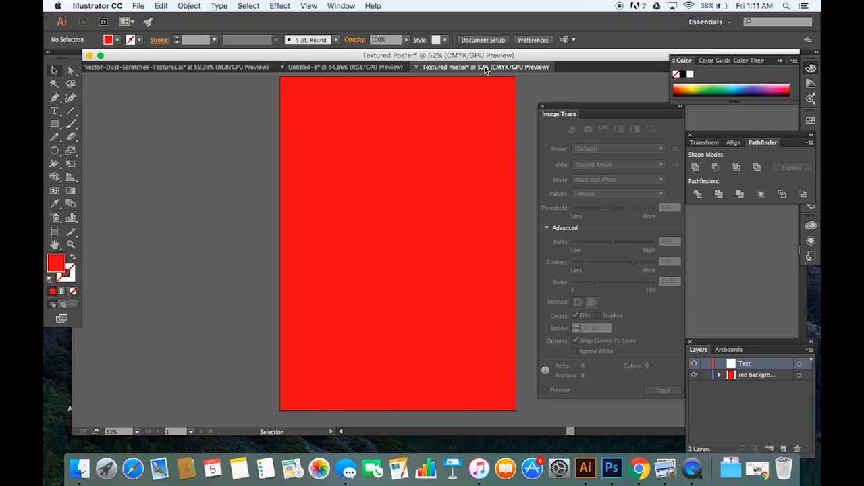
left_click(772, 376)
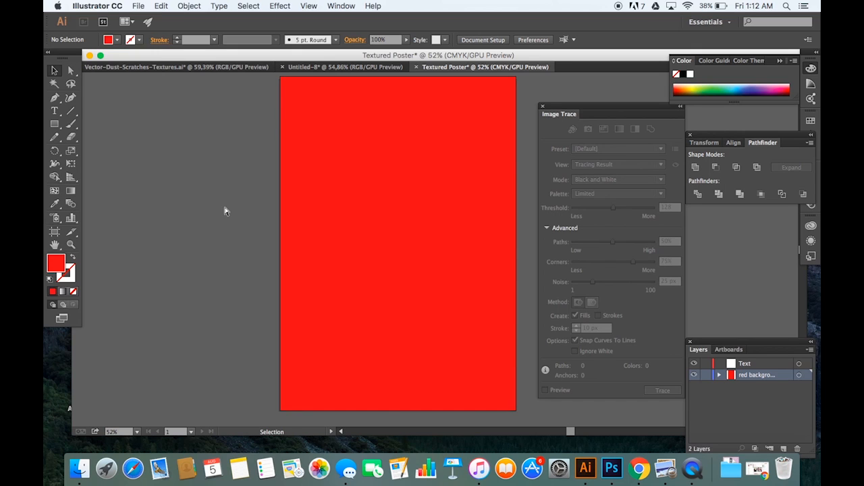
key("a")
key("super+v")
key("v")
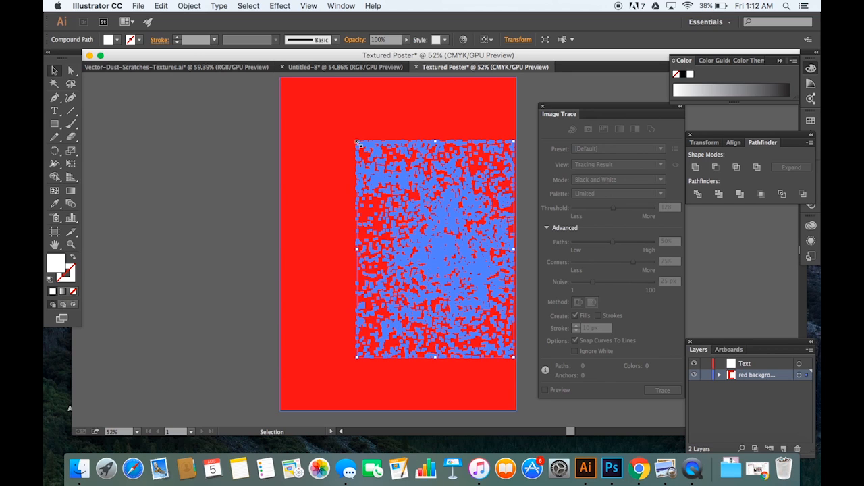
Step: Enlarge the pasted texture and move it so it covers the whole red poster and extends slightly past every edge
mouse_move(356, 143)
left_mouse_down()
mouse_move(321, 105)
mouse_move(243, 80)
left_mouse_up()
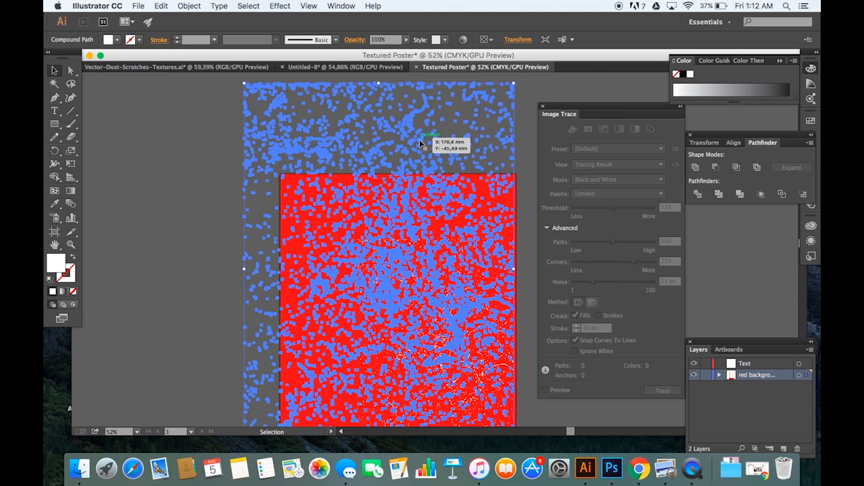
scroll(420, 139, "down", 2)
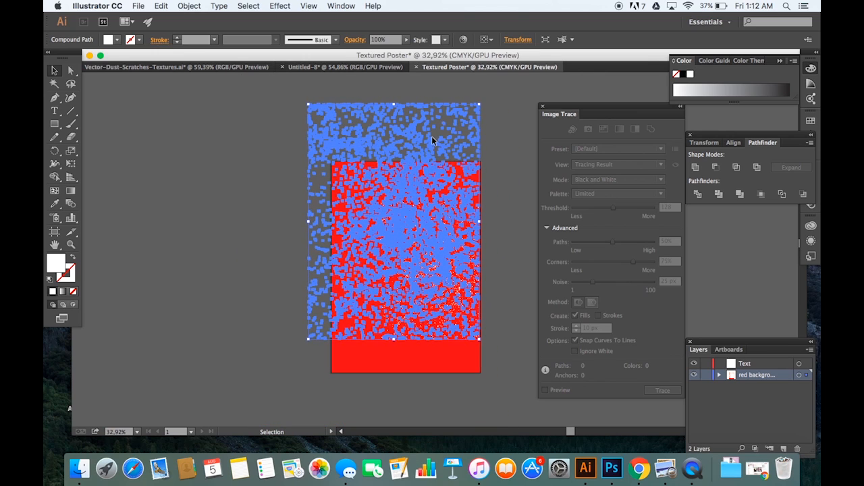
left_click(457, 188, "shift")
left_click(510, 160)
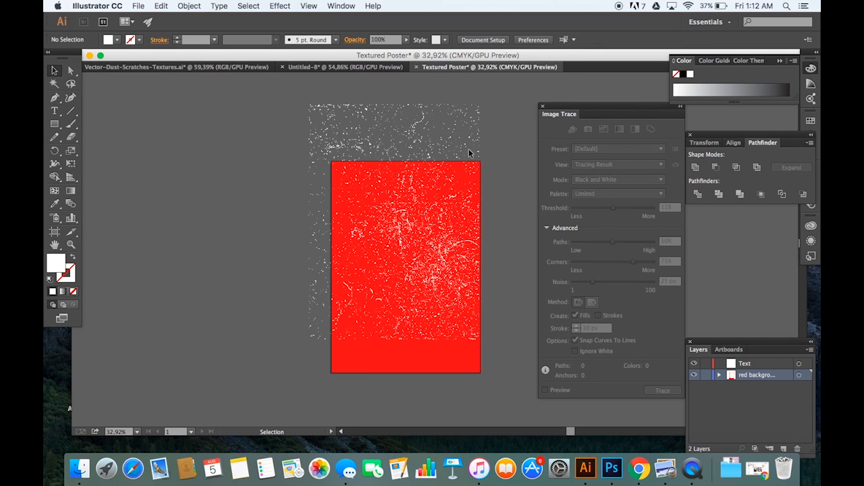
key("super+a")
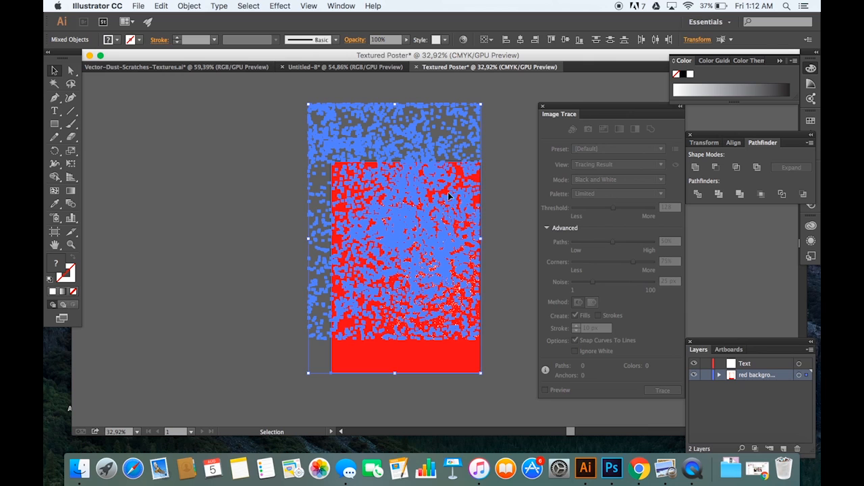
left_click(497, 153)
left_click_drag(418, 193, 446, 304)
left_click_drag(423, 249, 426, 230)
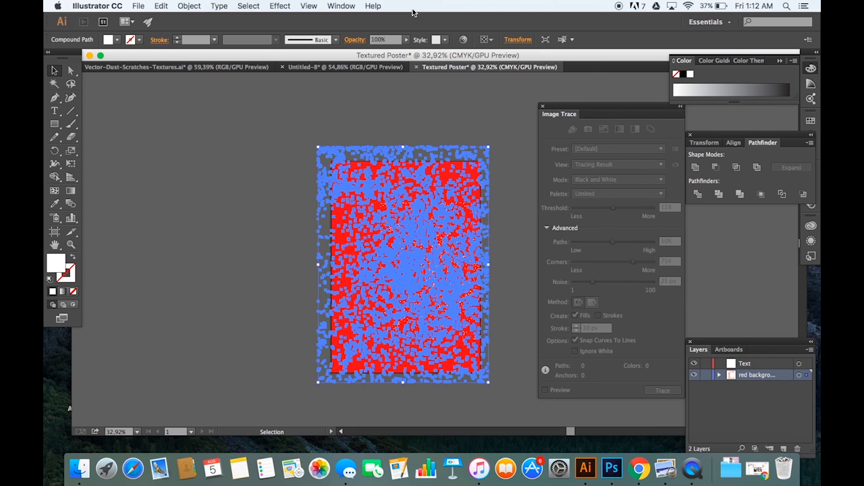
left_click(399, 104)
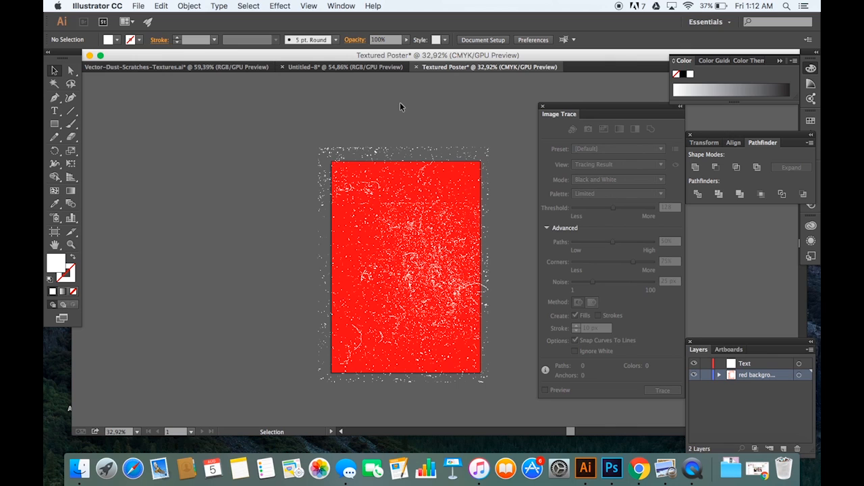
Step: Select the texture together with the red rectangle and subtract the texture from it using Pathfinder Minus Front
left_click(339, 6)
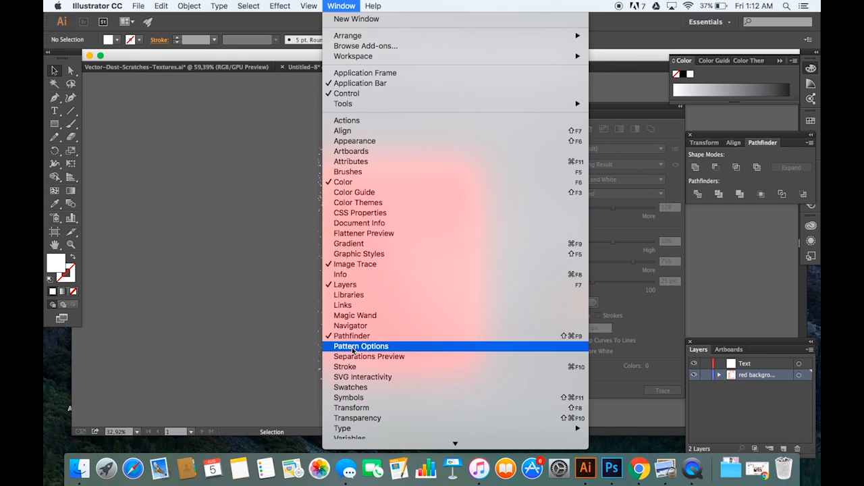
left_click(754, 241)
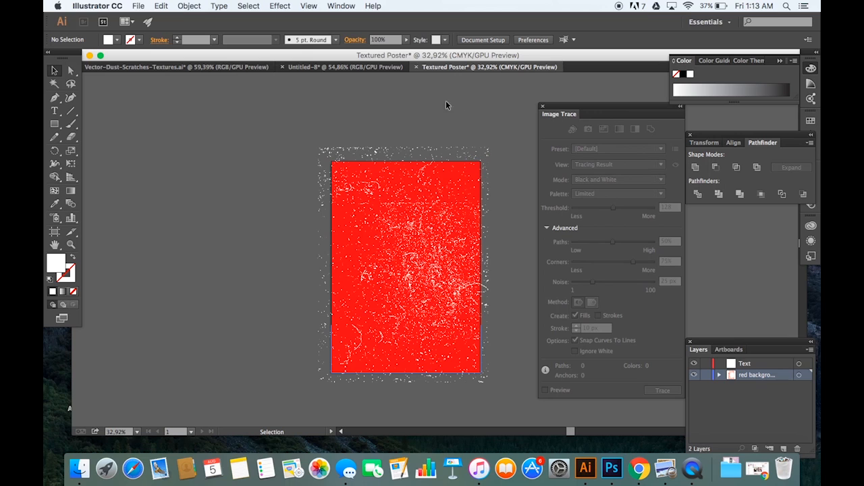
left_click_drag(295, 133, 514, 397)
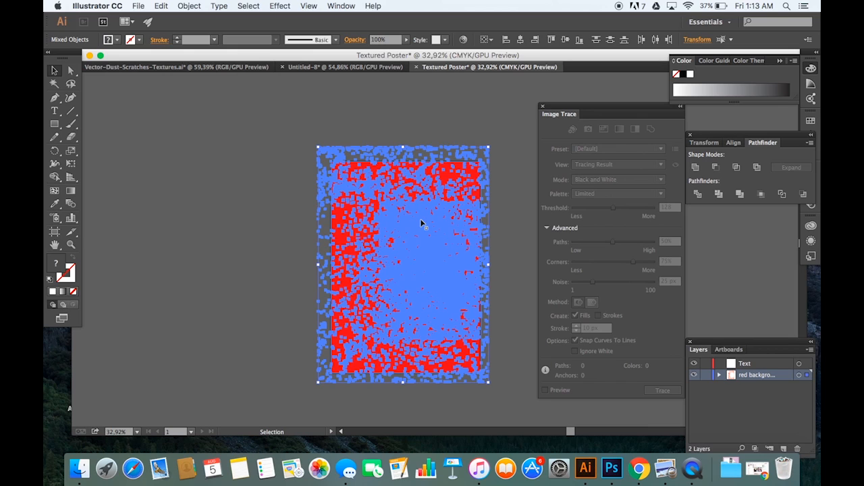
left_click(717, 168)
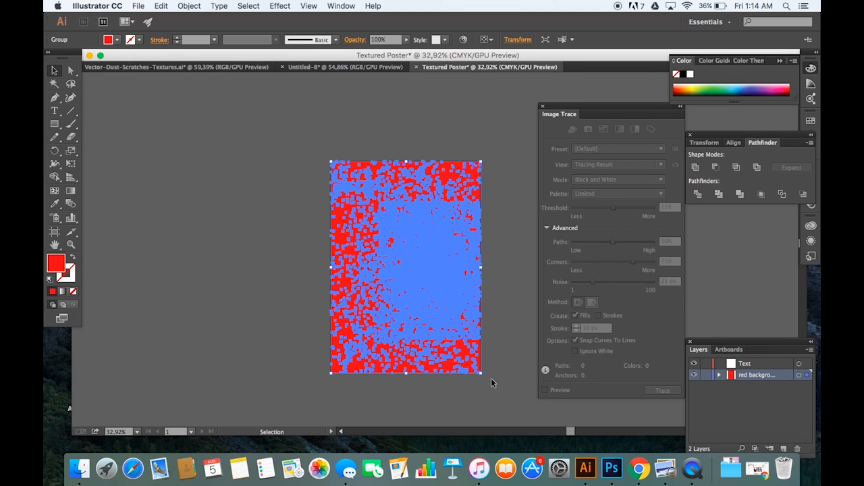
left_click(522, 342)
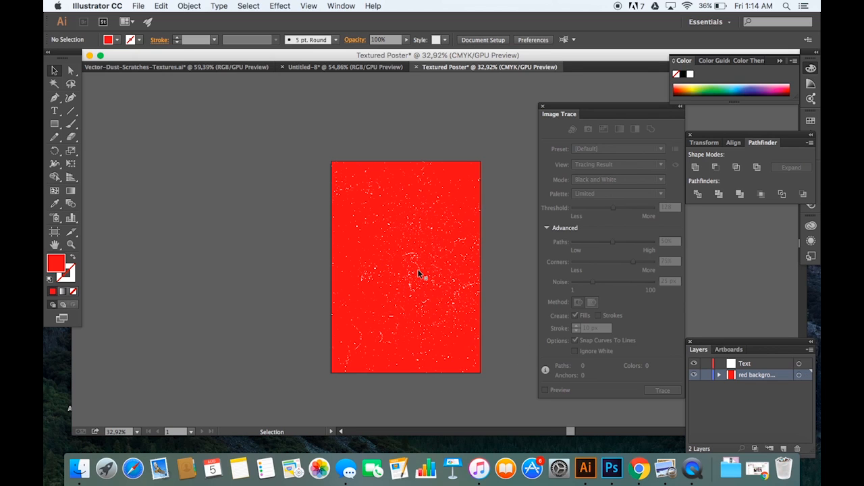
scroll(418, 270, "up", 4)
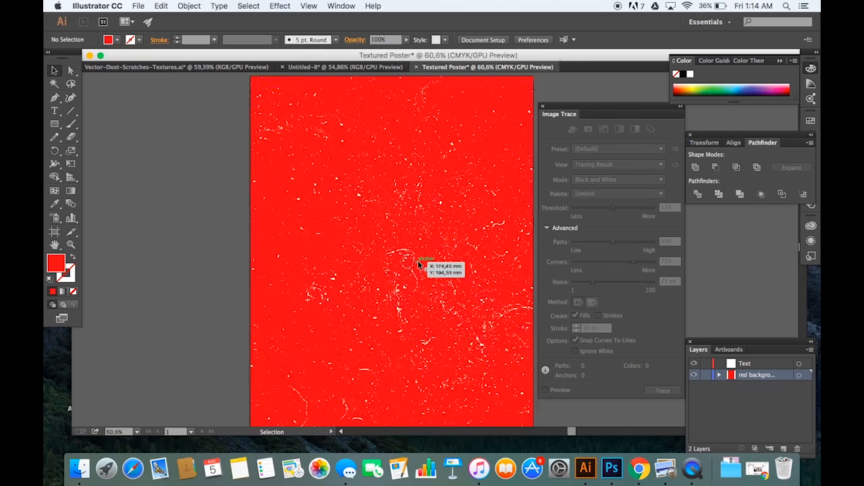
scroll(418, 264, "up", 1)
scroll(417, 264, "right", 1)
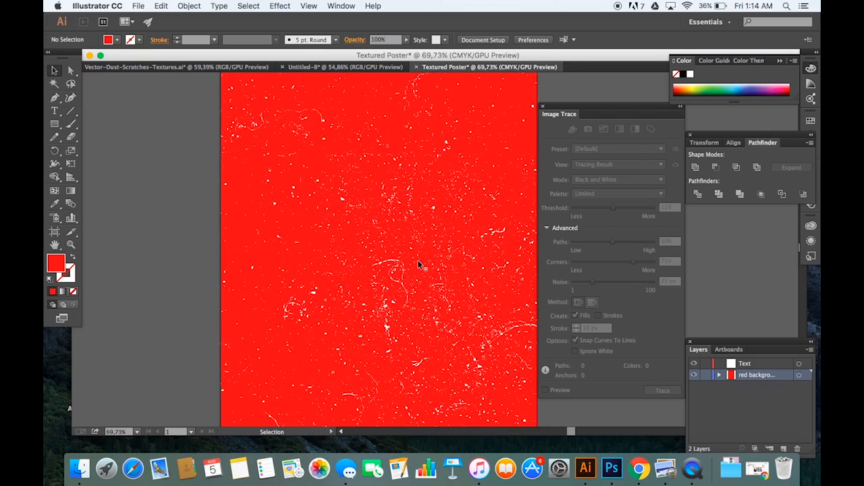
scroll(417, 264, "up", 3)
scroll(417, 264, "up", 3)
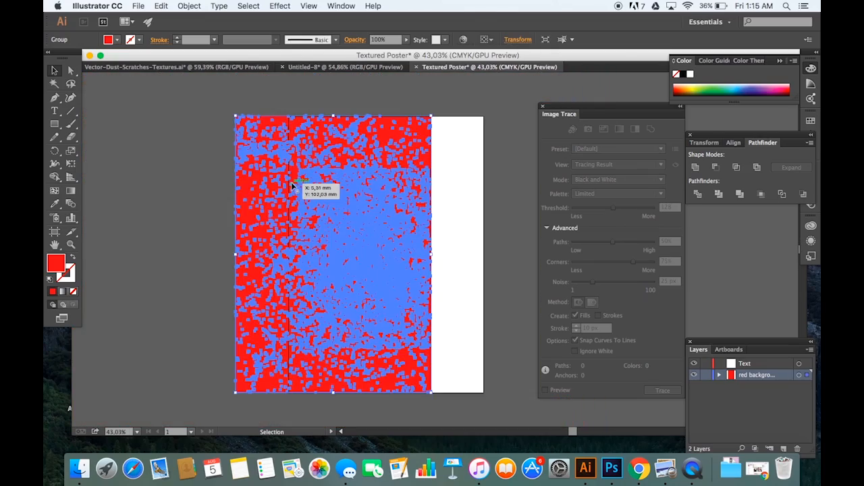
Step: Lock the red background layer so that text can be placed over the artwork
left_click_drag(295, 184, 348, 187)
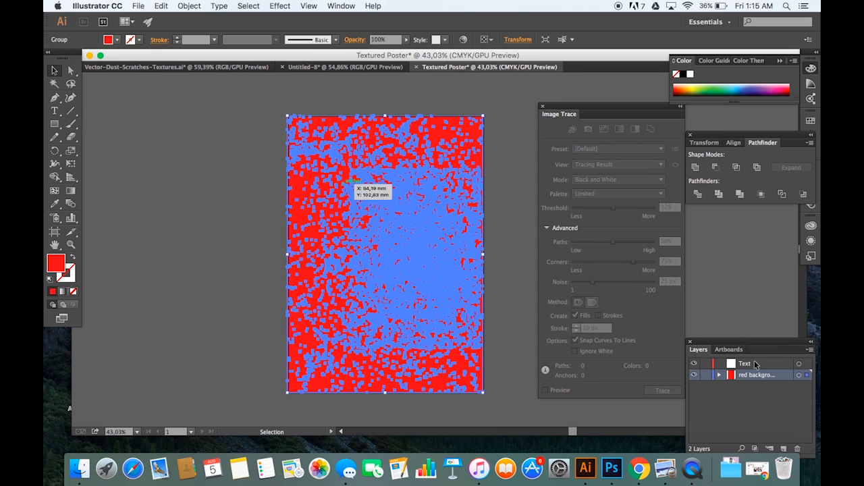
left_click(755, 364)
left_click(504, 196)
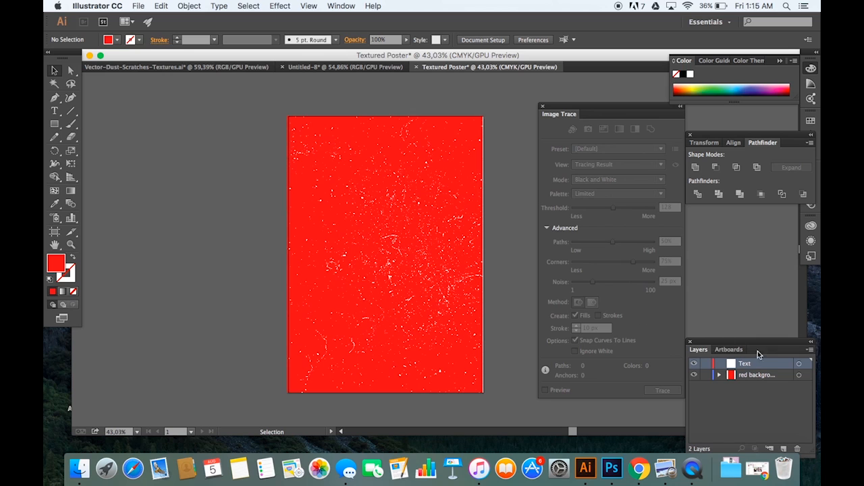
left_click(55, 111)
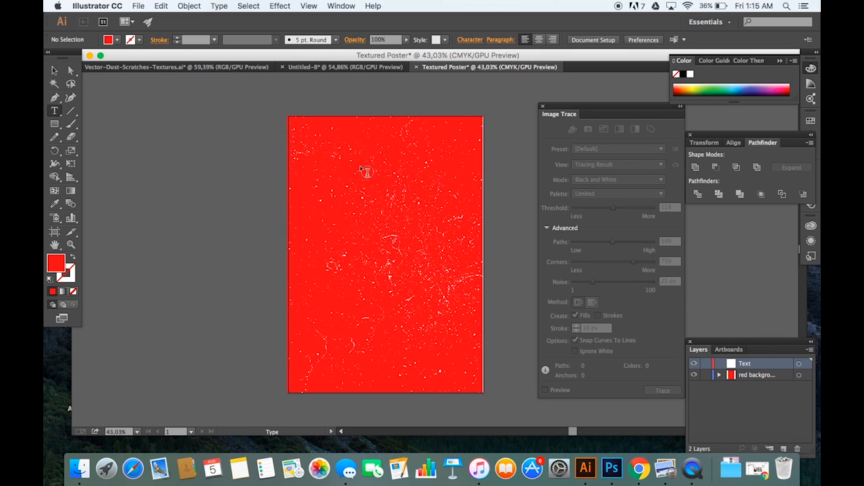
left_click(359, 170)
left_click(705, 376)
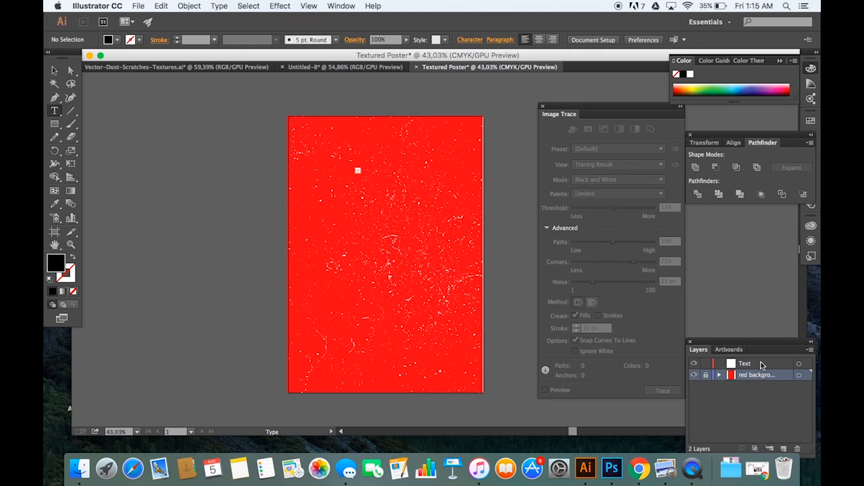
Step: Add the two-line text "THIS IS / A POSTER" on the Text layer and select it as an object
left_click(762, 365)
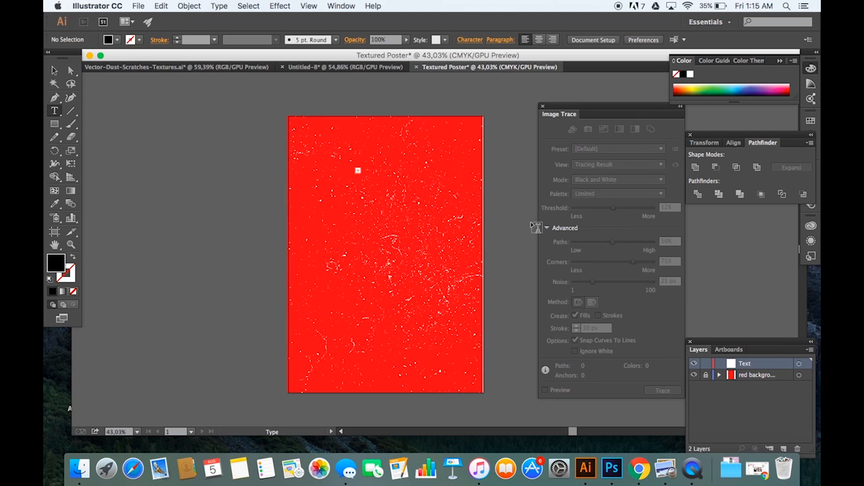
key("v")
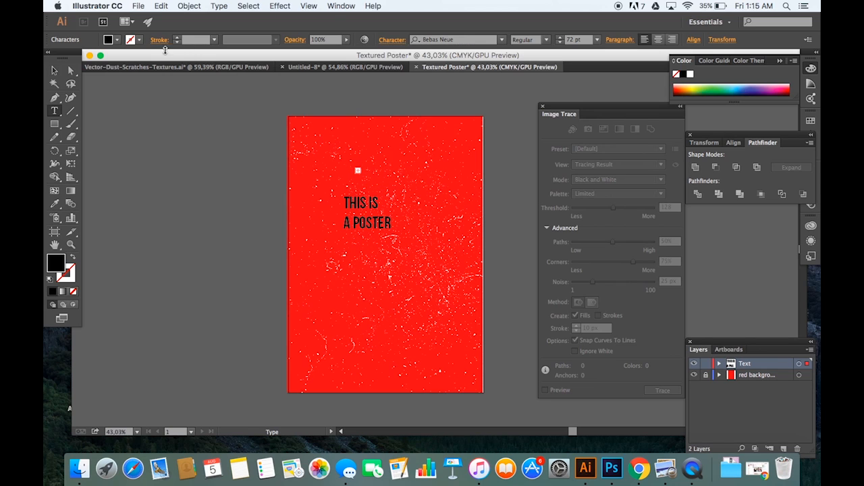
left_click(54, 71)
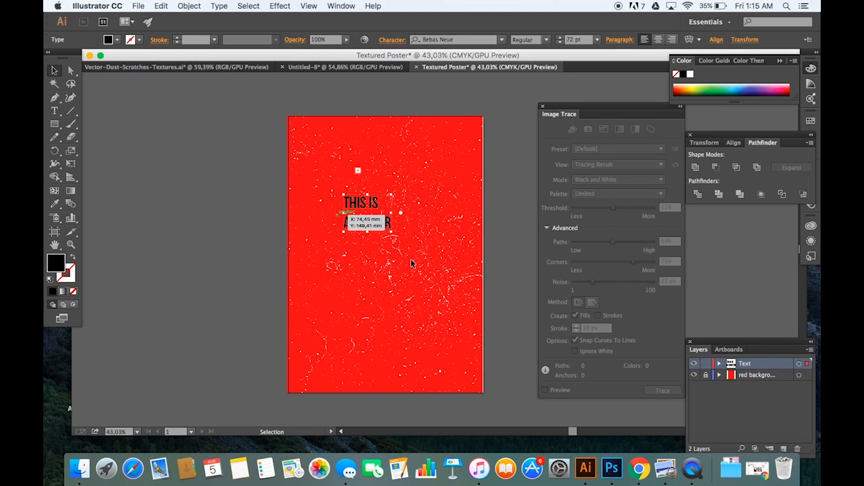
Step: Change the fill color of the "THIS IS A POSTER" text to light pink
double_click(54, 272)
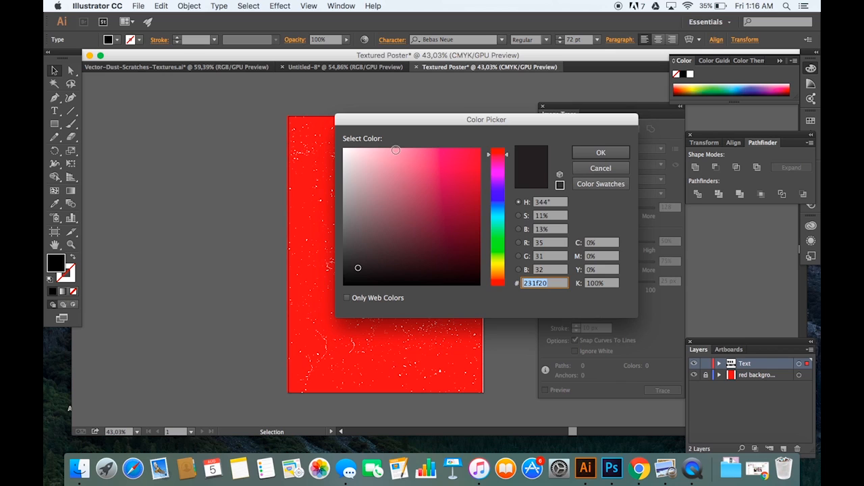
left_click_drag(392, 148, 380, 162)
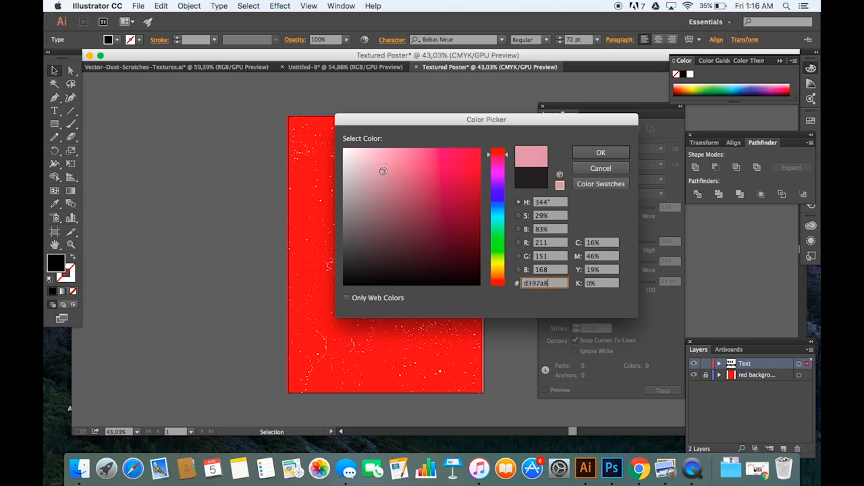
left_click(601, 153)
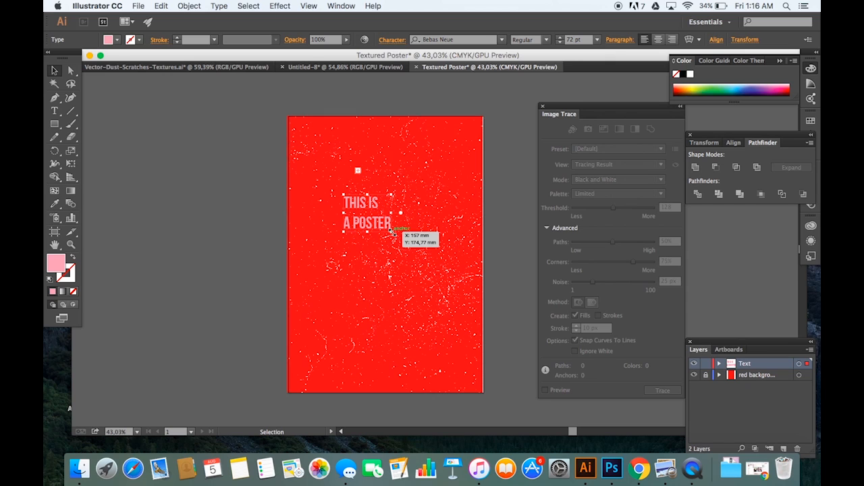
Step: Scale the poster text up proportionally to about 223 pt and center it across the red background
left_click_drag(390, 230, 491, 373)
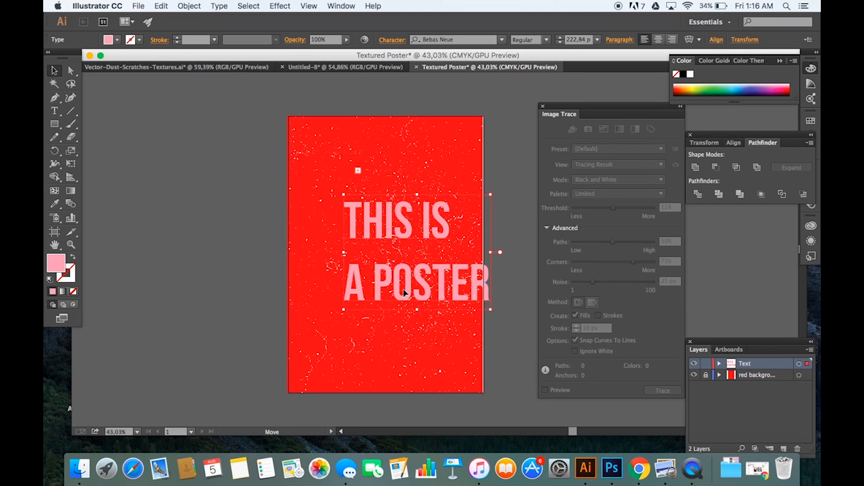
left_click_drag(446, 295, 414, 276)
left_click(463, 133)
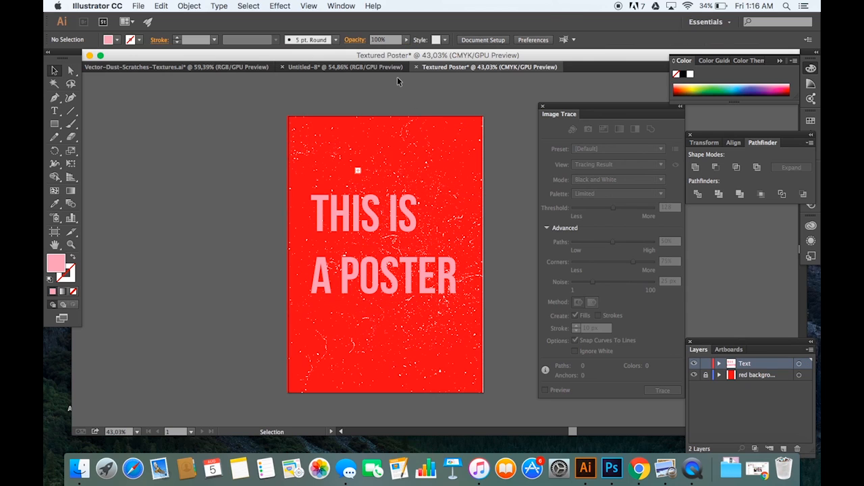
Step: Switch to the Vector-Dust-Scratches-Textures.ai document and copy the dense small texture in the second column of the lower row
left_click(214, 66)
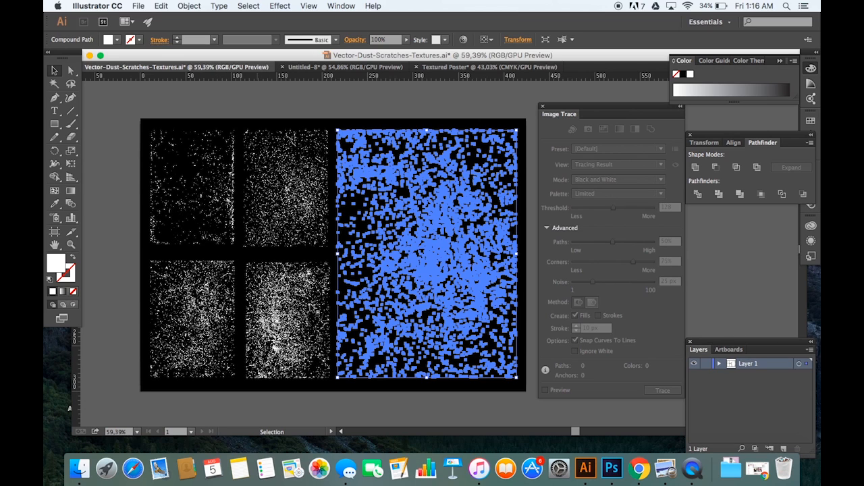
left_click(253, 105)
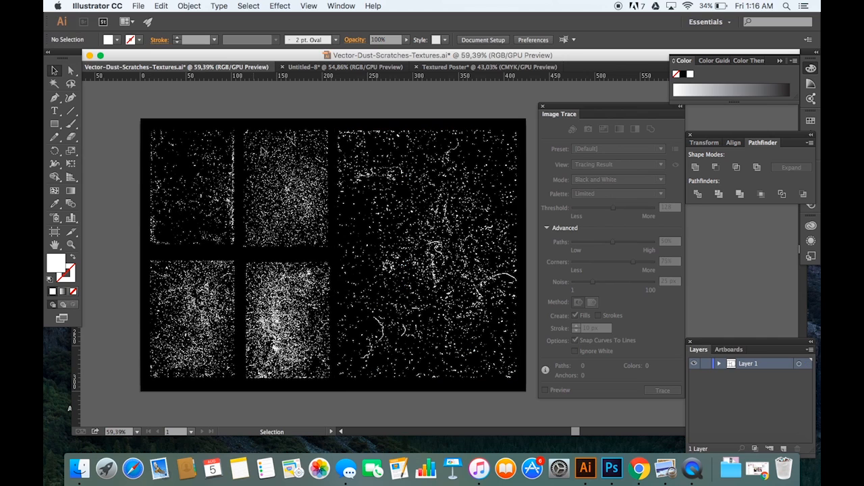
right_click(243, 268)
left_click(338, 358)
left_click_drag(247, 258, 331, 386)
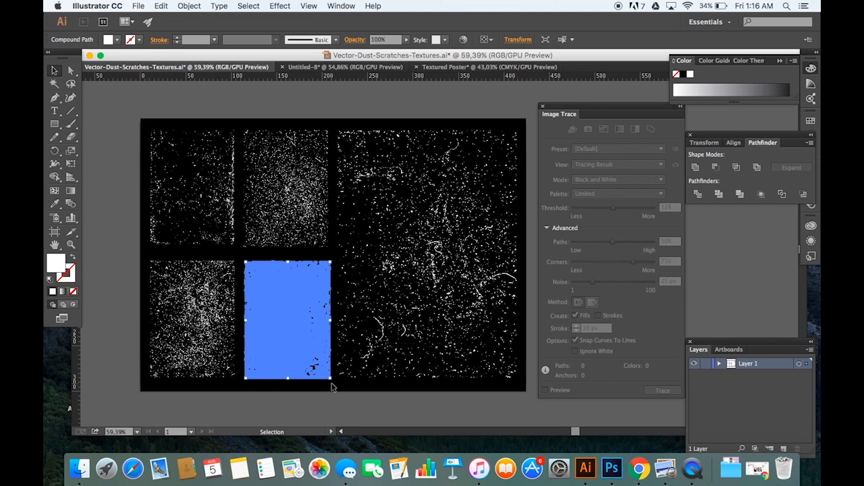
key("a")
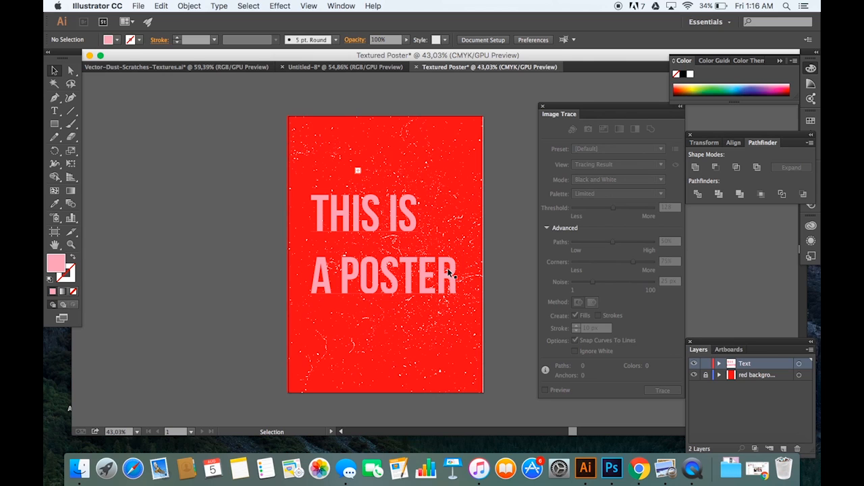
Step: Place the copied dense texture on the poster, then move and enlarge it over the "THIS IS A POSTER" text
left_click_drag(499, 206, 497, 316)
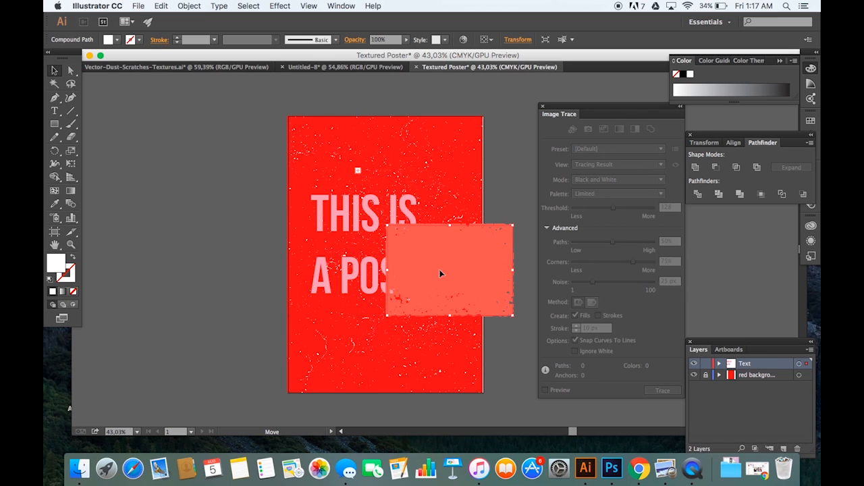
left_click_drag(439, 273, 327, 244)
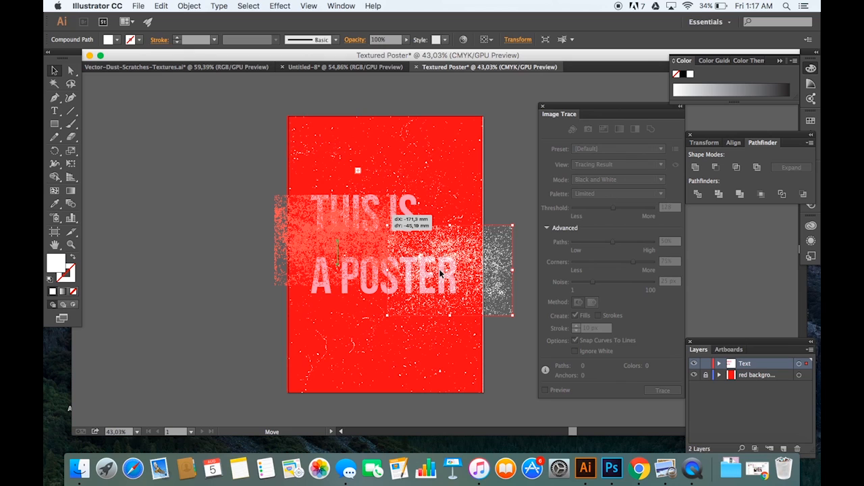
left_click_drag(327, 243, 327, 244)
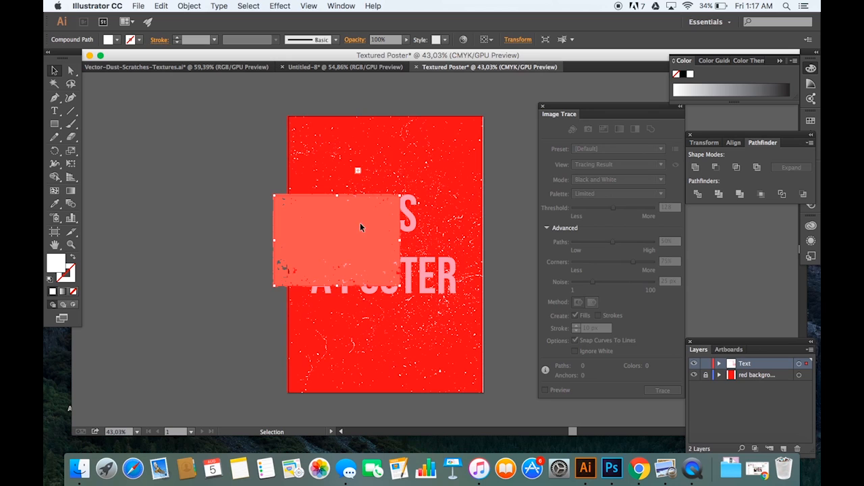
mouse_move(376, 221)
left_mouse_down()
mouse_move(411, 225)
mouse_move(365, 224)
left_mouse_up()
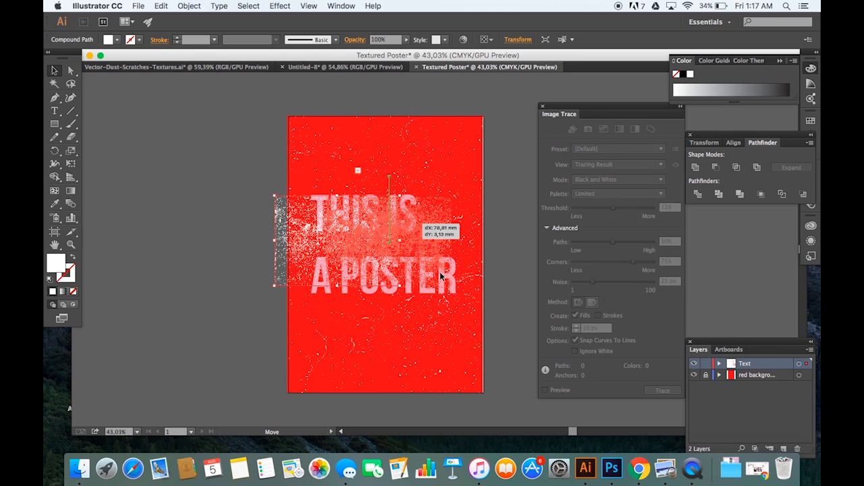
left_click_drag(440, 272, 439, 272)
left_click(310, 243)
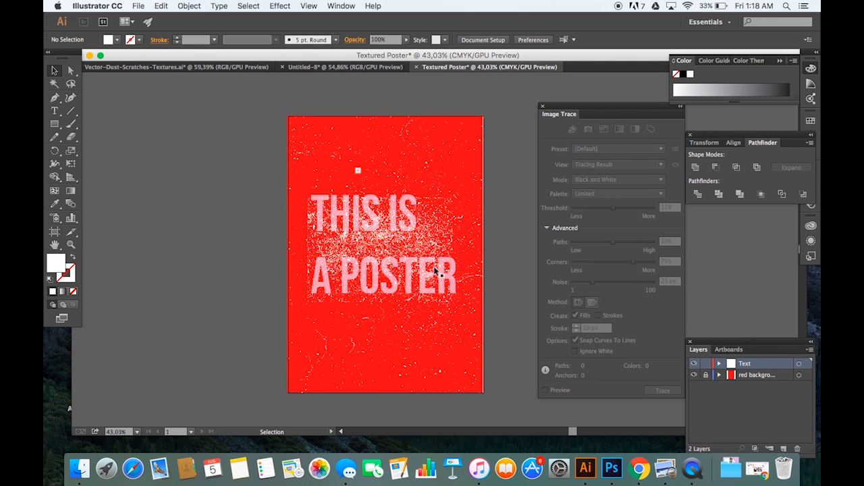
Step: Recolor the white texture over the text by sampling the poster's red background with the Eyedropper
left_click(360, 250)
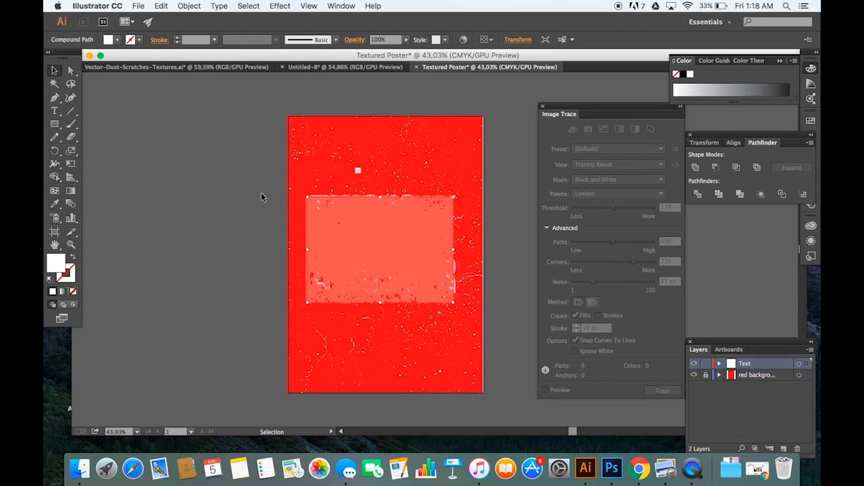
left_click(54, 206)
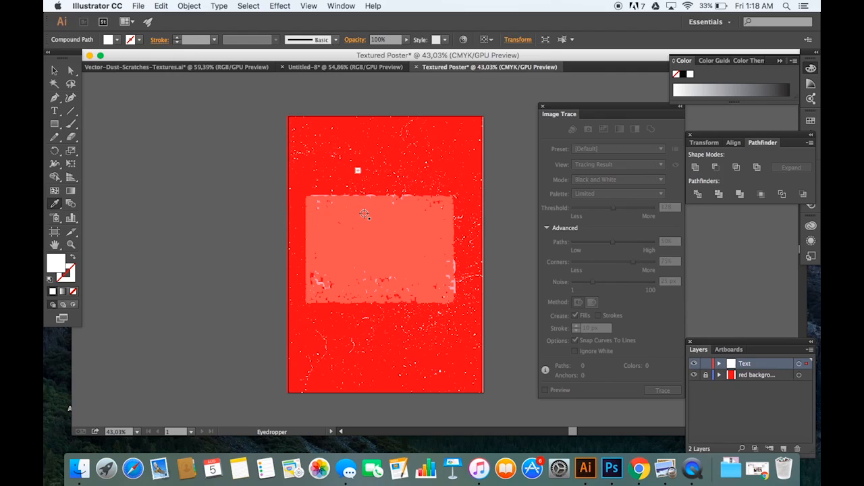
left_click(301, 192)
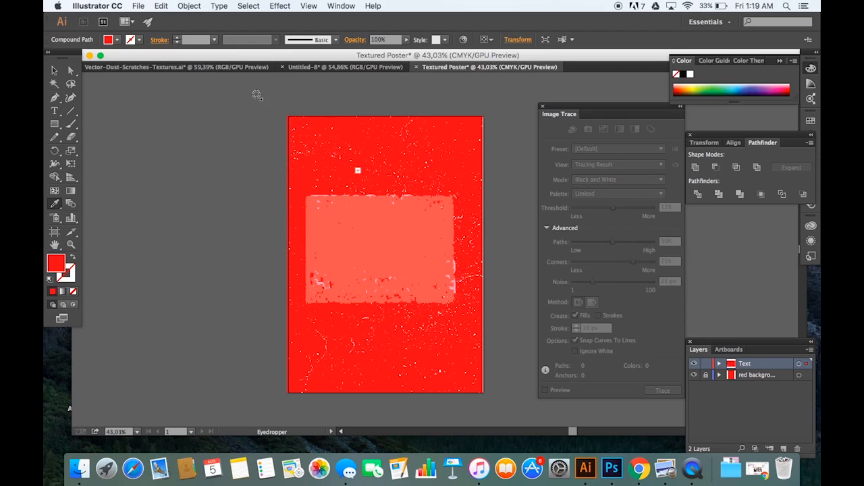
left_click(55, 71)
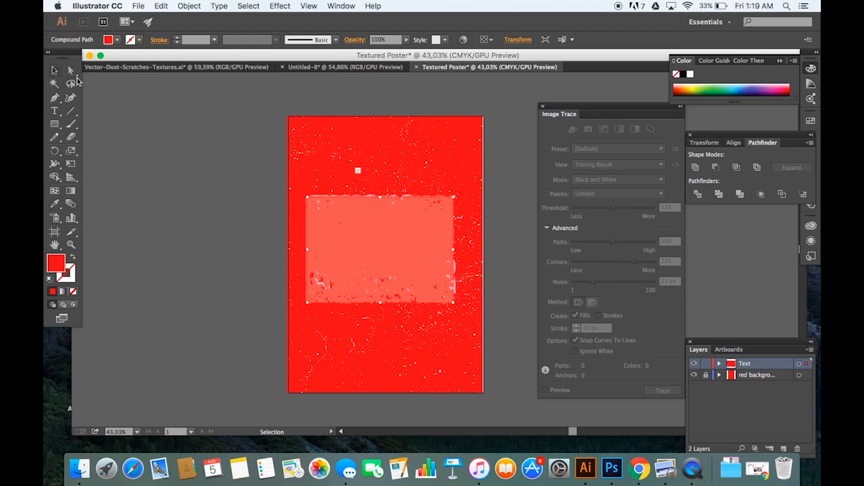
left_click(527, 200)
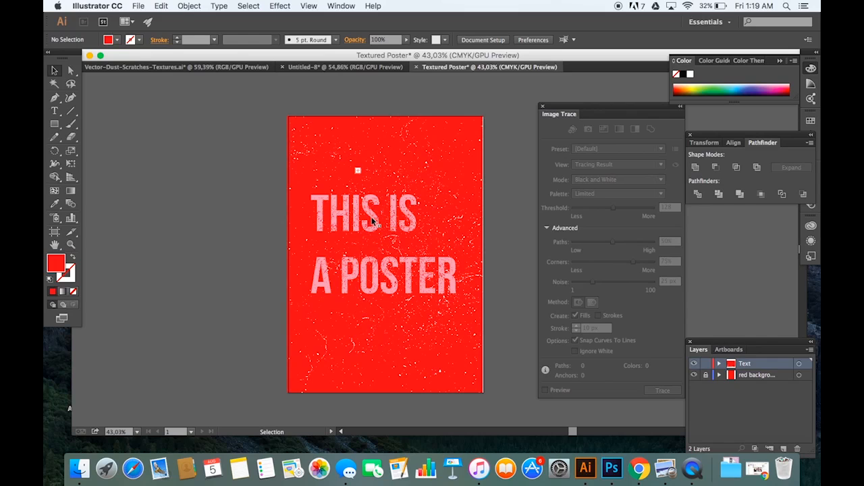
Step: Reposition and enlarge the red texture so that it extends past both lines of the poster text
left_click_drag(372, 221, 395, 214)
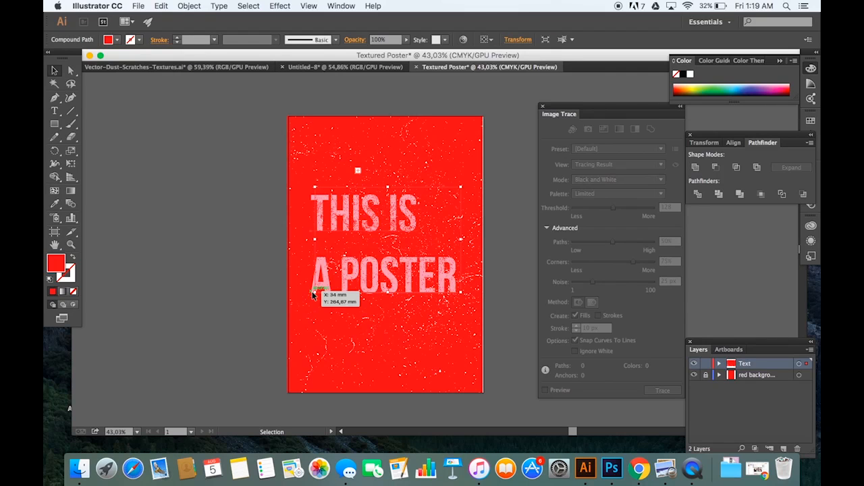
left_click_drag(312, 291, 303, 295)
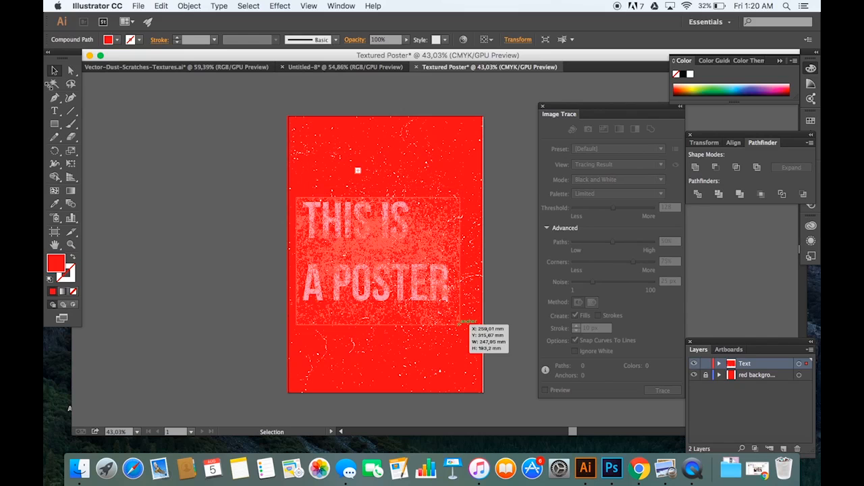
left_click(184, 119)
Step: Examine the distressed texture on the "THIS IS A POSTER" lettering and the surrounding background up close
scroll(247, 176, "up", 1)
scroll(246, 176, "right", 1)
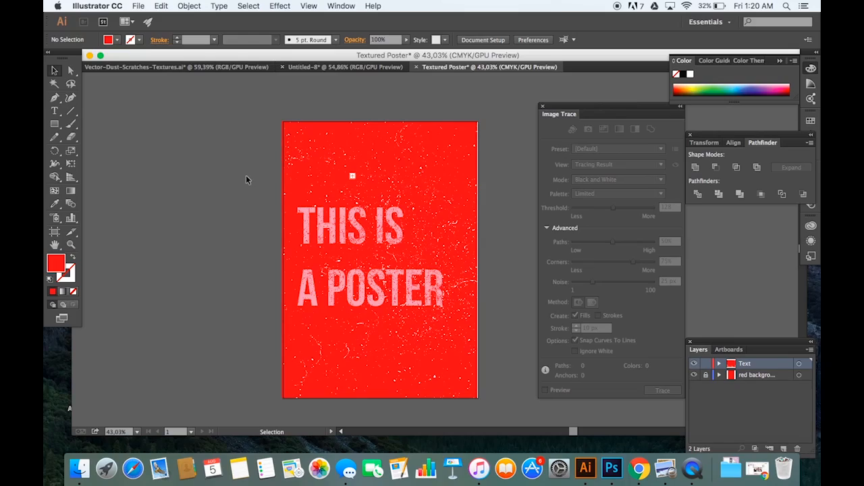
scroll(246, 175, "up", 5)
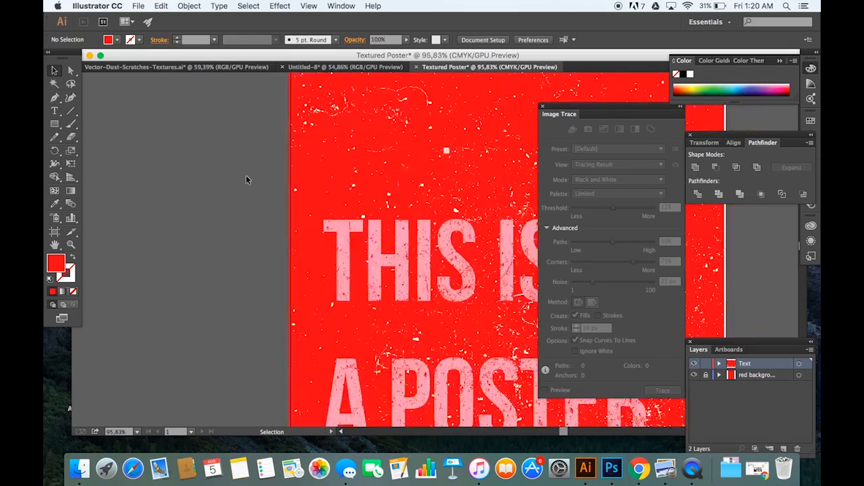
scroll(245, 175, "right", 4)
scroll(246, 175, "down", 1)
scroll(246, 175, "left", 1)
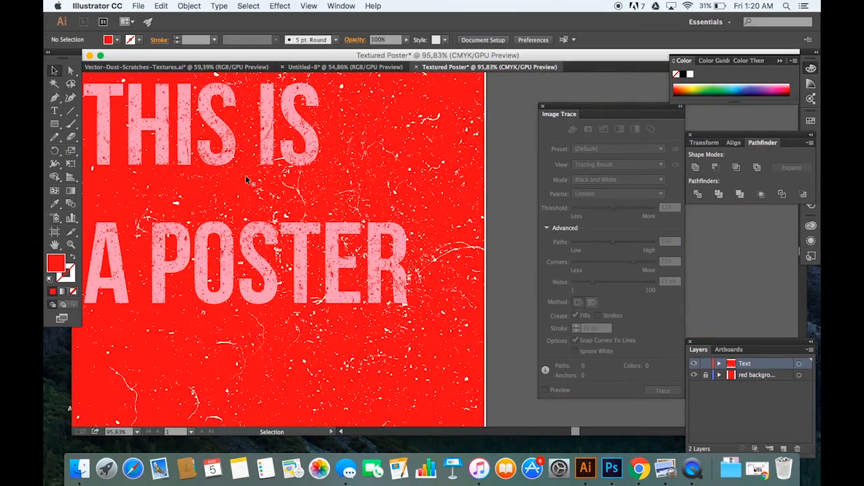
scroll(246, 179, "left", 3)
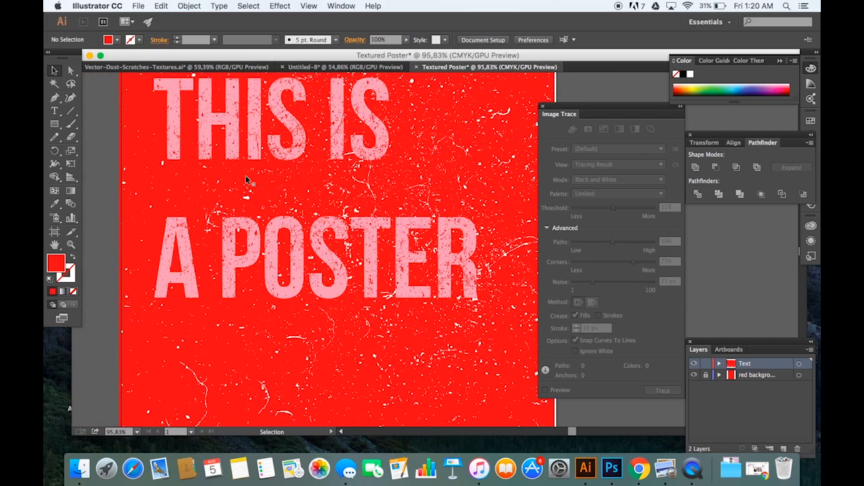
scroll(245, 175, "up", 2)
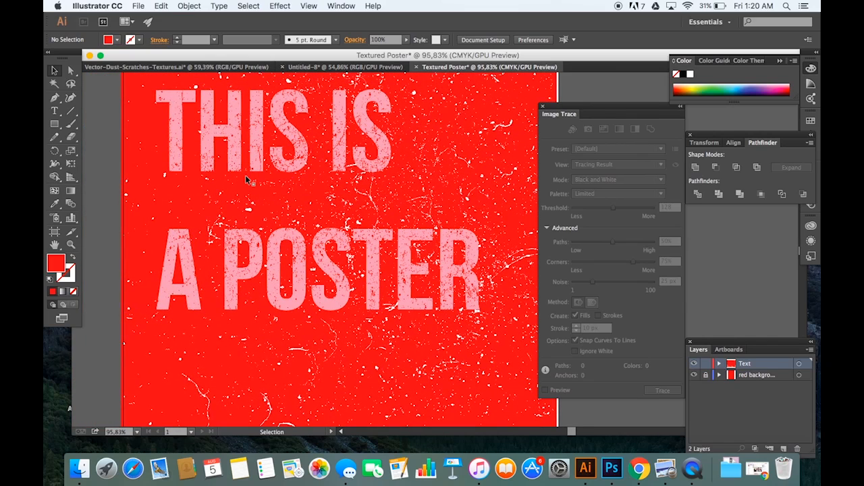